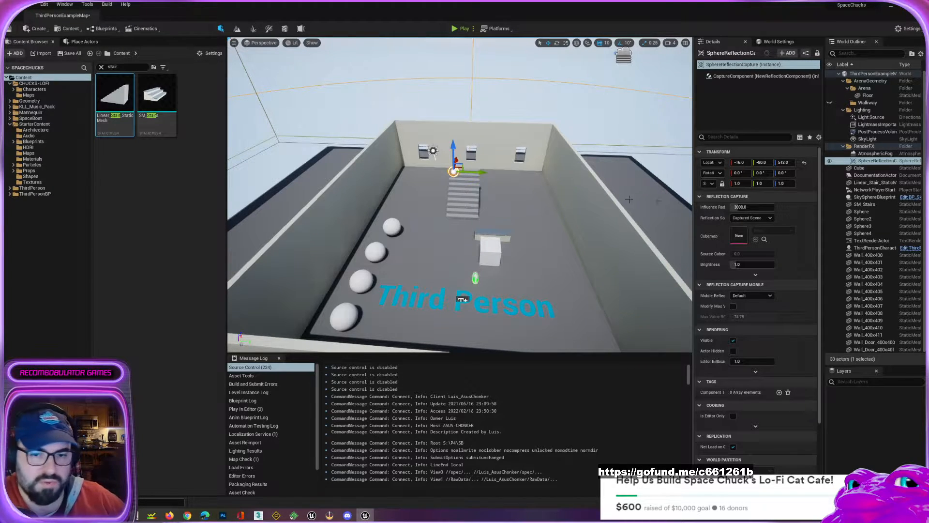
Examine the arena room with its spheres, stairs, cube and open-topped walls.
mouse_move(543, 231)
right_mouse_down()
mouse_move(544, 281)
mouse_move(377, 262)
mouse_move(361, 235)
mouse_move(365, 225)
mouse_move(450, 229)
mouse_move(450, 247)
mouse_move(552, 242)
mouse_move(549, 253)
mouse_move(540, 229)
right_mouse_up()
key("w")
key("w")
key("s")
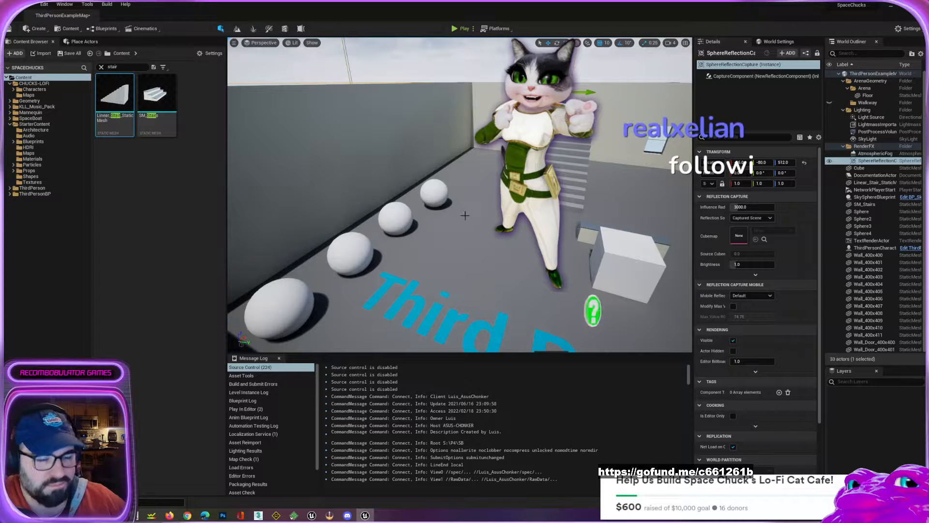
key("s")
right_click_drag(464, 216, 477, 239)
key("w")
key("w")
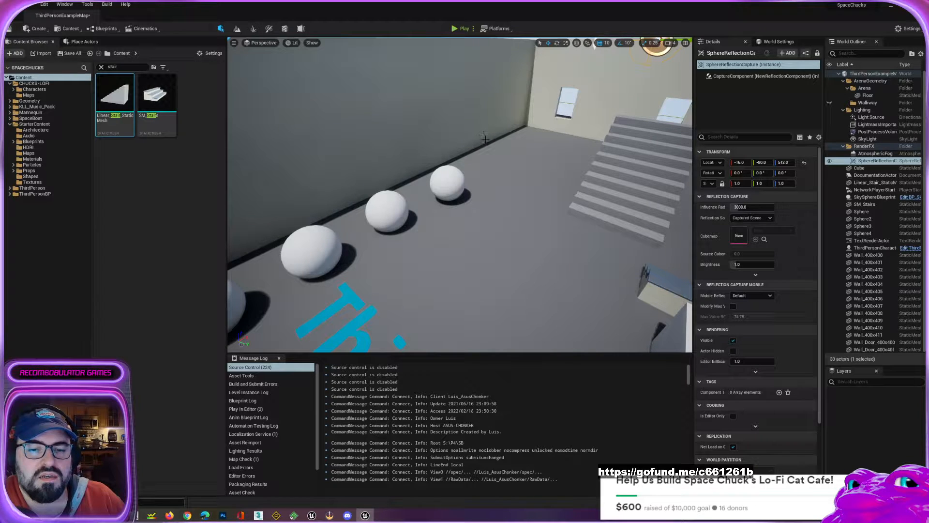
right_click_drag(504, 213, 567, 198)
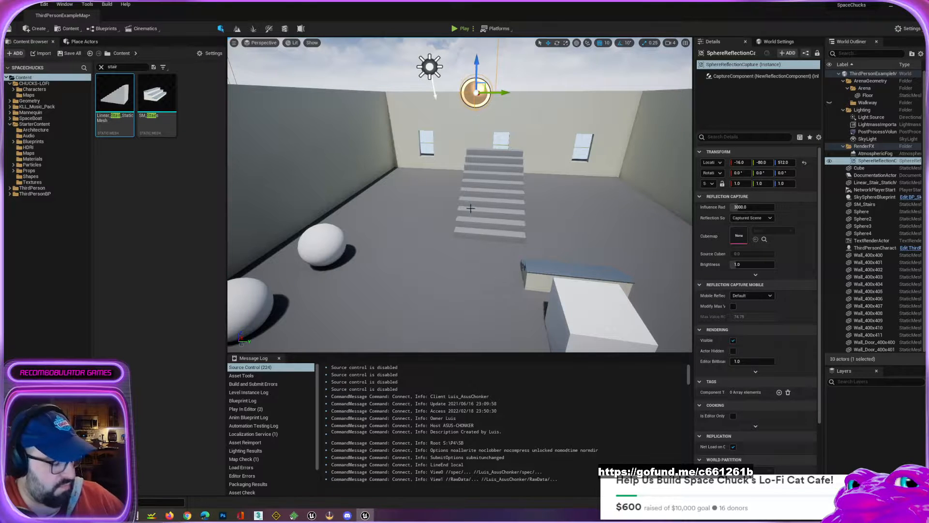
Duplicate the corner wall section behind the row of spheres and raise the copy to Z 530.
right_click_drag(470, 209, 450, 239)
key("a")
key("s")
key("w")
key("s")
key("s")
right_click_drag(449, 198, 419, 190)
key("d")
left_click(409, 185)
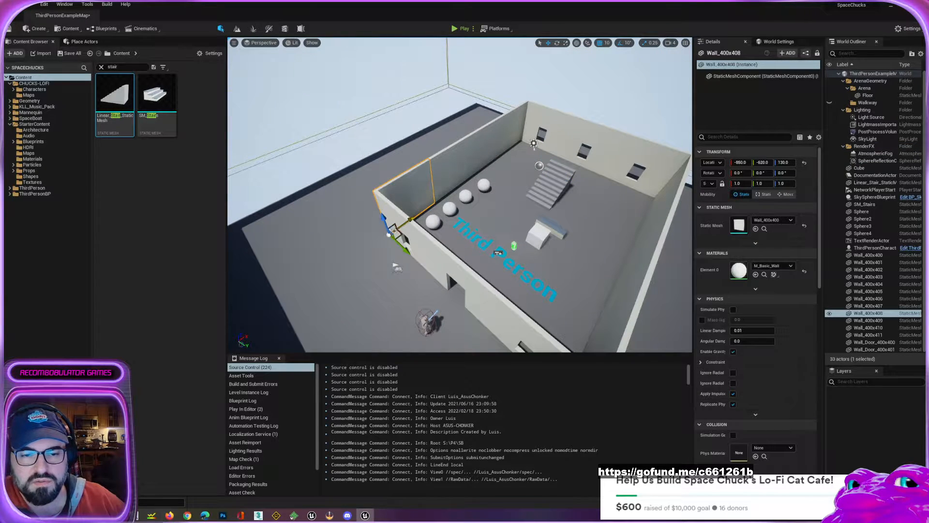
mouse_move(383, 222)
left_mouse_down("alt")
mouse_move(371, 179)
mouse_move(396, 220)
left_mouse_up("alt")
Rotate the wall copy 90° about X to lie flat as a roof over the corner, and move it to Y -630, Z 540.
key("e")
right_click_drag(397, 220, 457, 213)
key("w")
key("w")
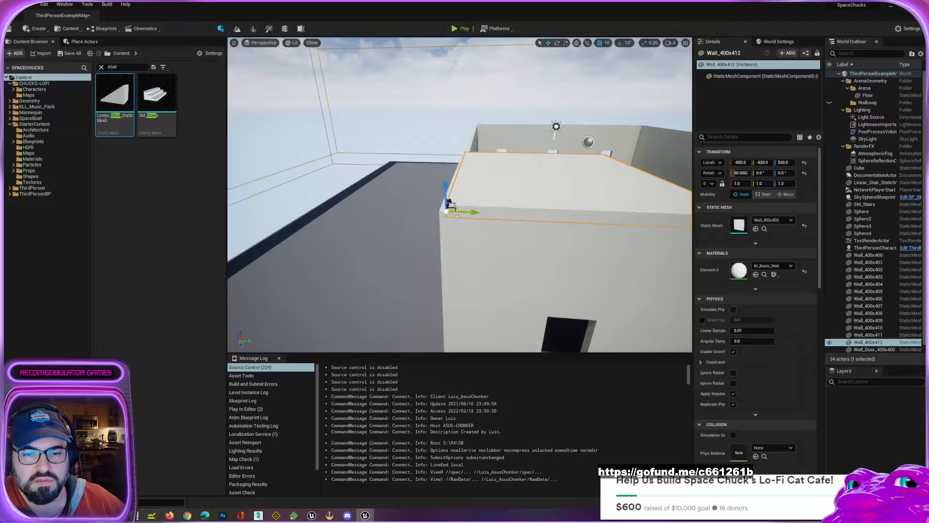
left_click_drag(446, 188, 463, 206)
right_click_drag(532, 236, 624, 237)
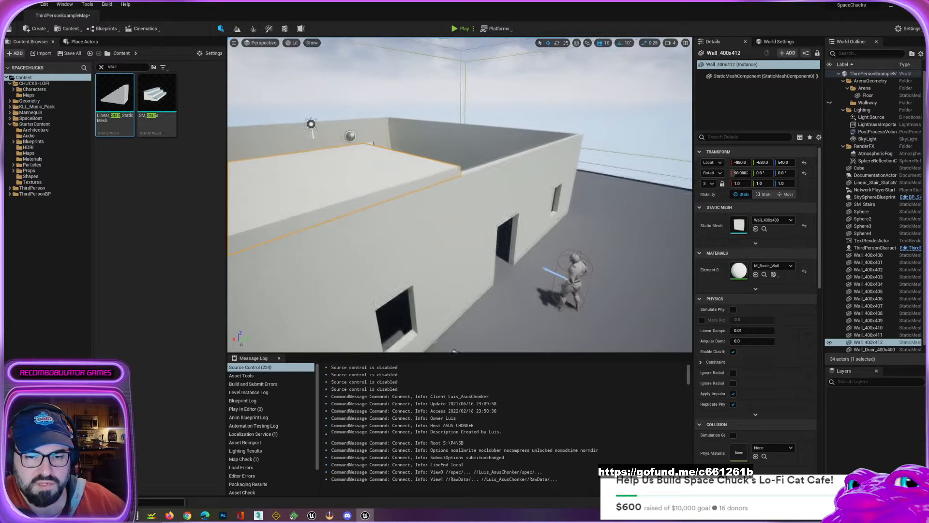
Play the level and run the character through the doorway into the roofed corner to check the lighting there.
left_click(457, 29)
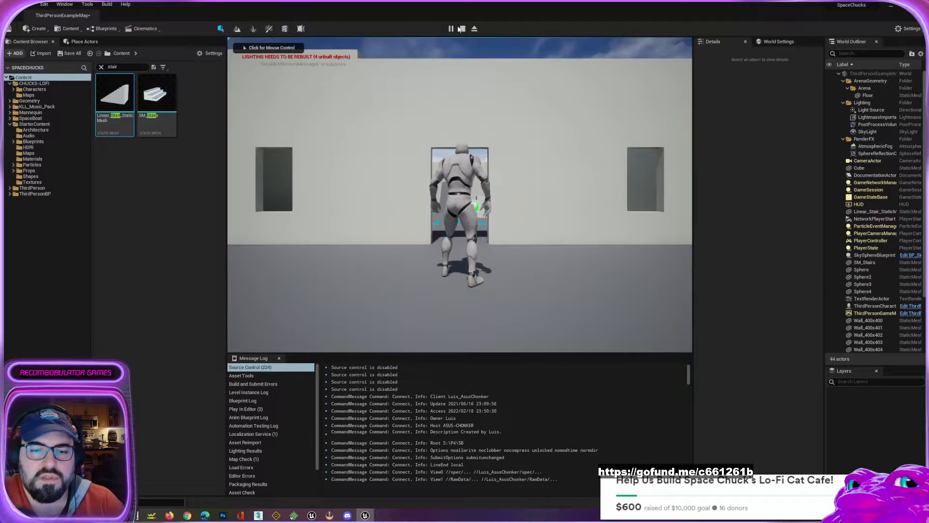
left_click(460, 169)
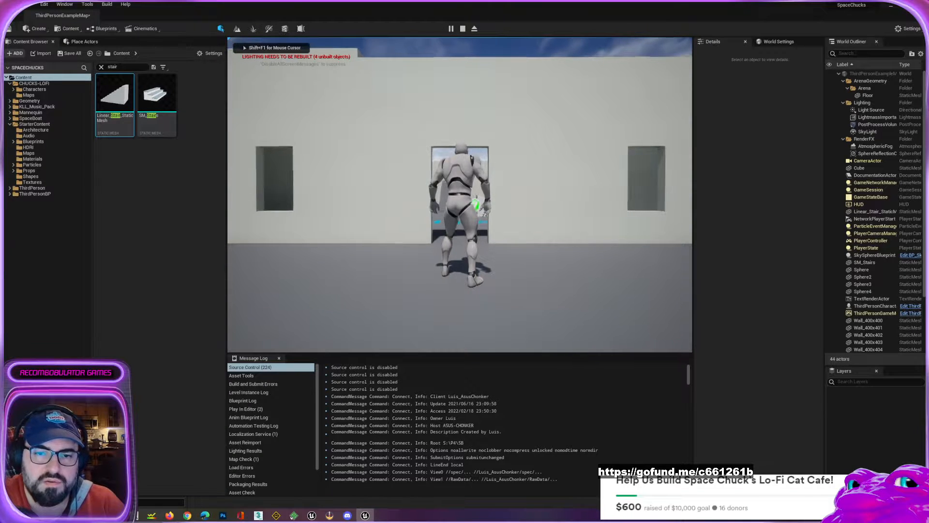
key("w")
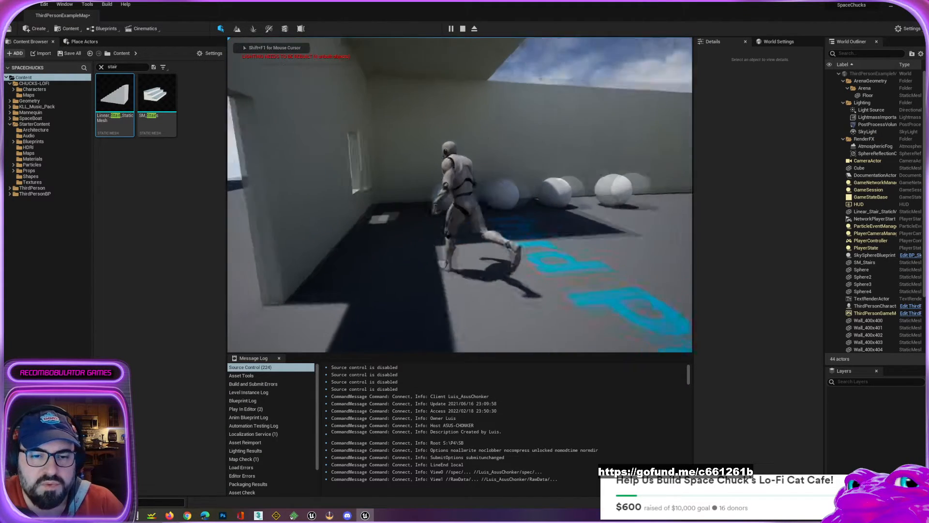
key("w")
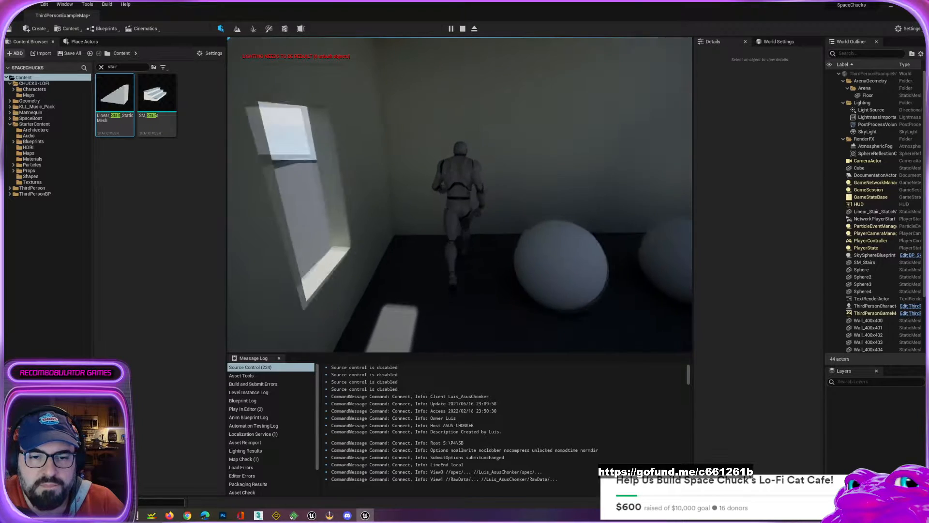
key("s")
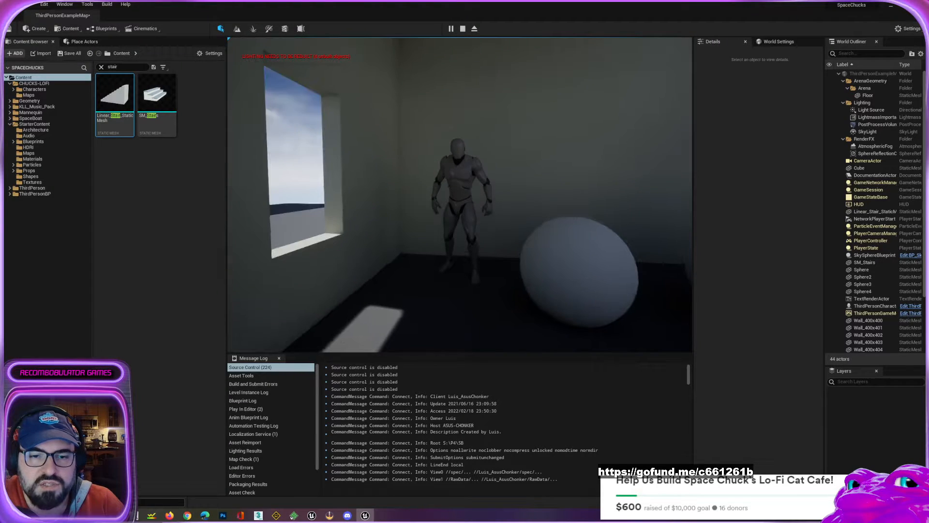
key("s")
key("d")
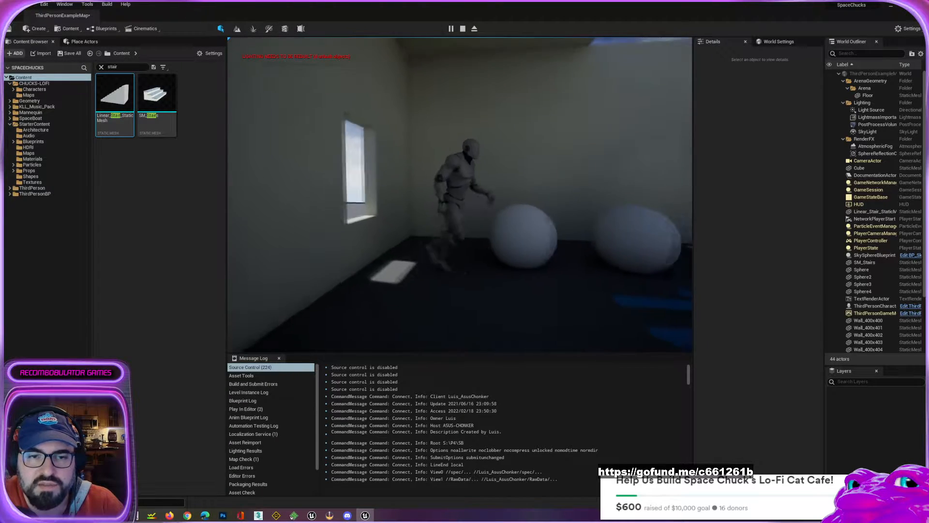
key("s")
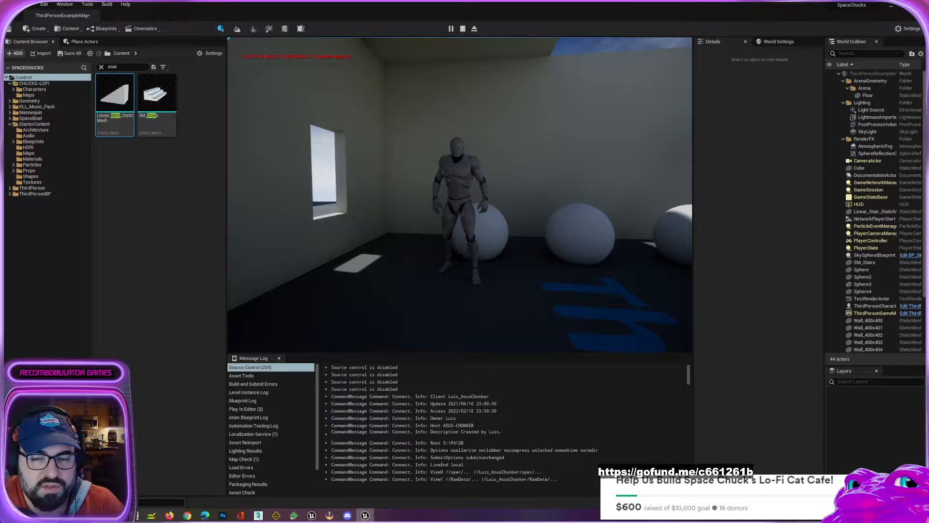
key("w")
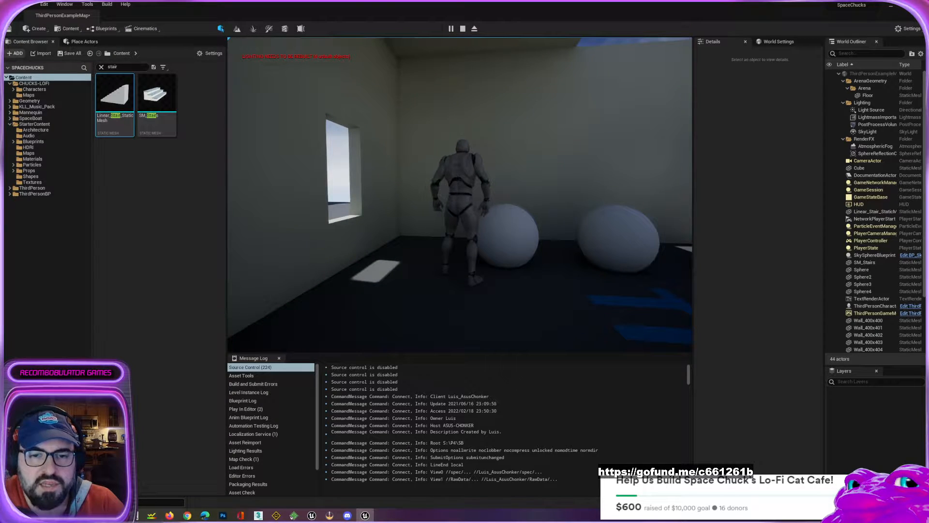
Examine the shading on the character from different angles in the dark corner by the window, and end the play session.
key("w")
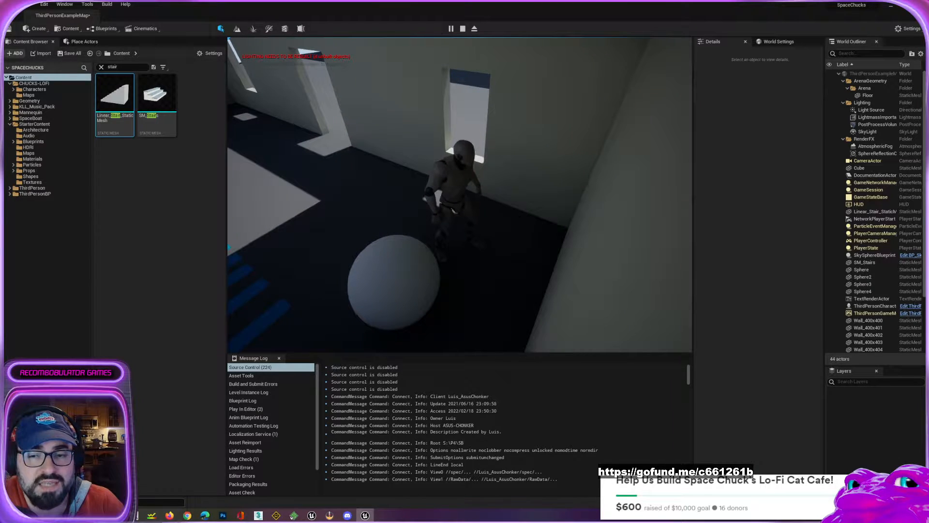
key("d")
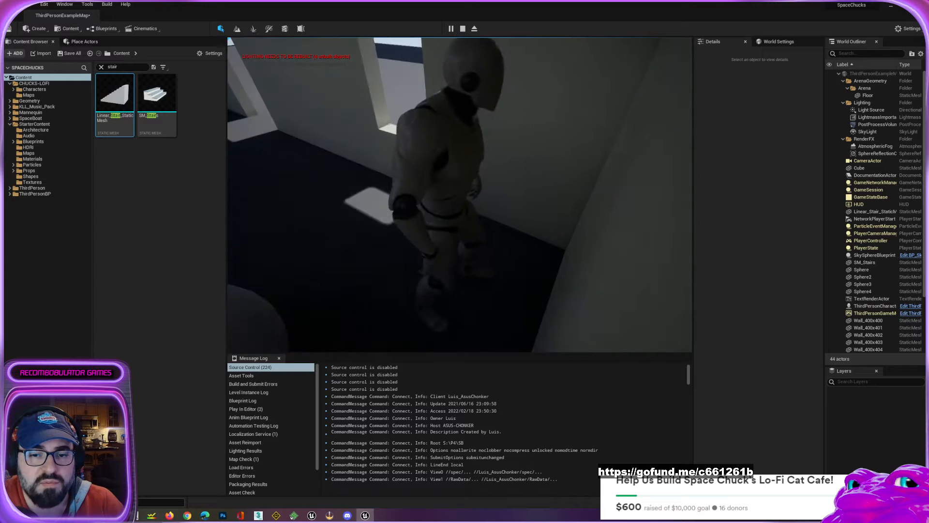
key("s")
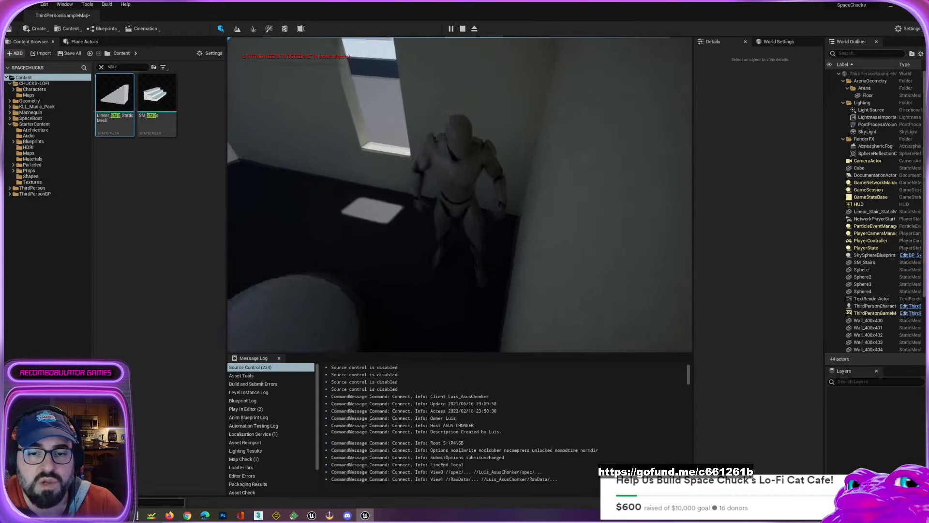
key("w")
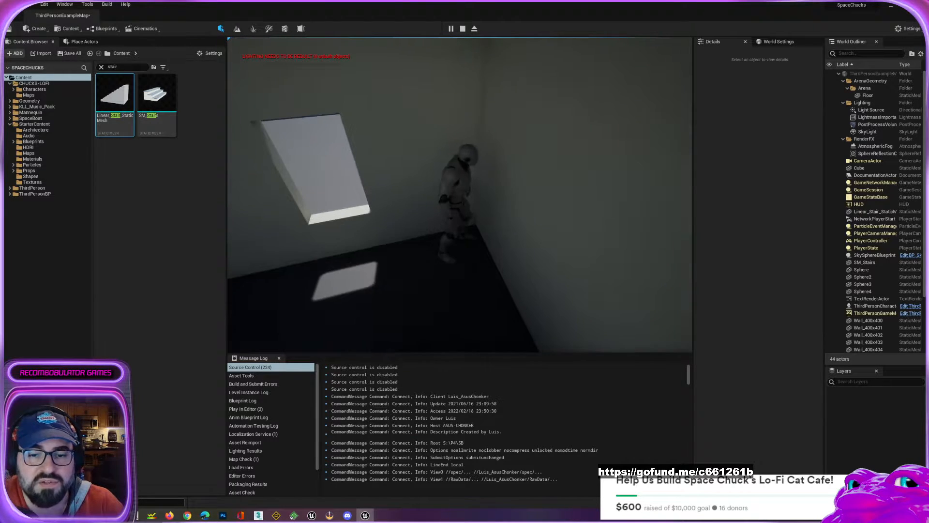
key("s")
key("w")
key("s")
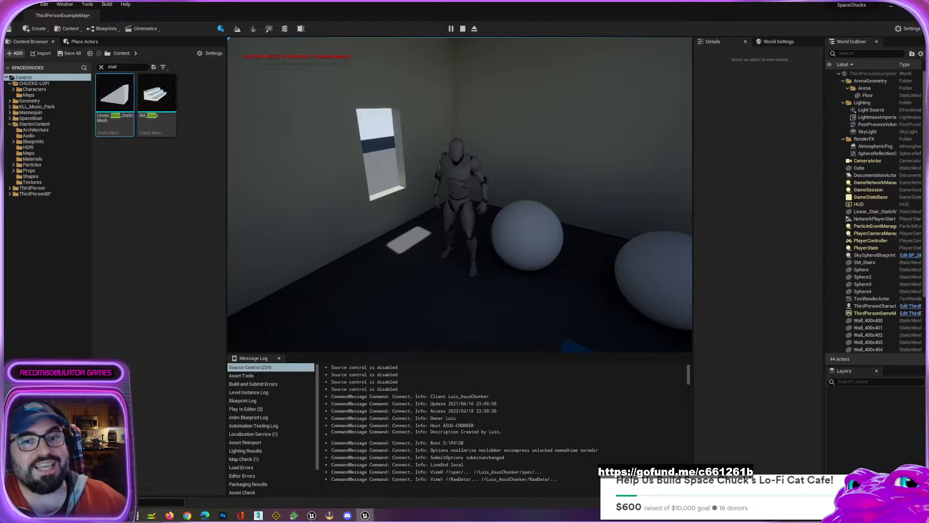
key("Escape")
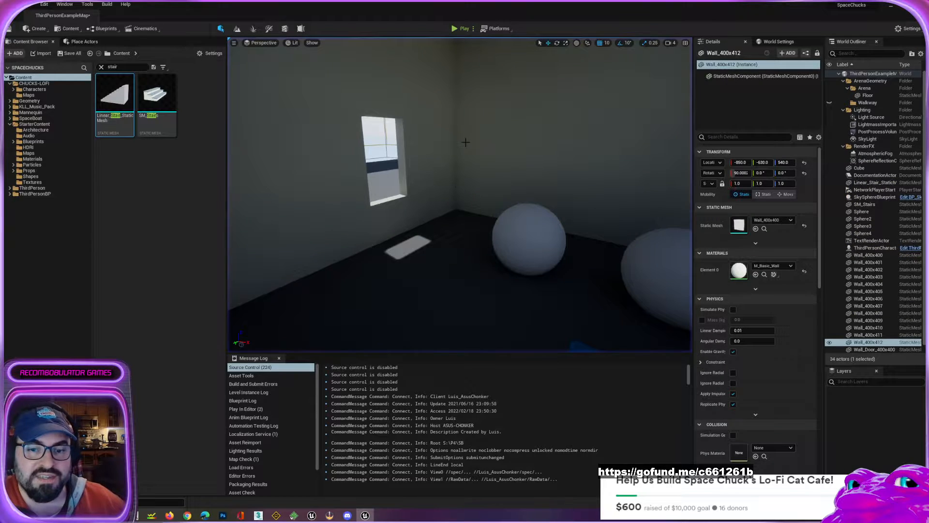
Select the ThirdPersonCharacter outside the doorway, locate its asset in the content folders and open its blueprint.
mouse_move(465, 143)
right_mouse_down()
mouse_move(478, 158)
mouse_move(465, 156)
right_mouse_up()
key("s")
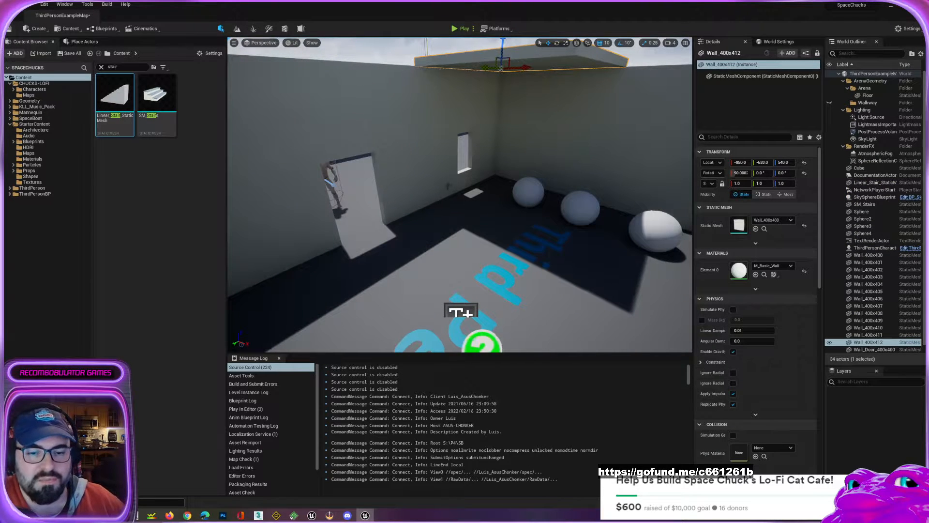
left_click(332, 186)
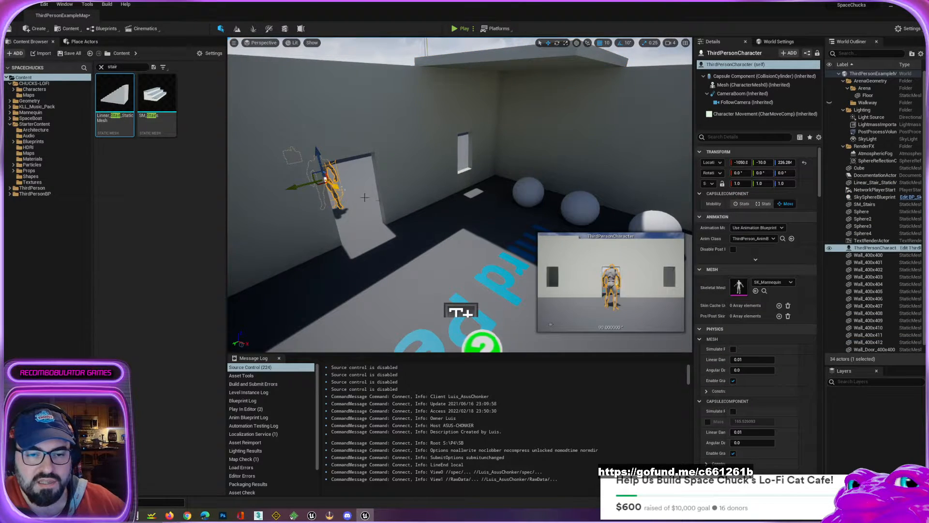
key("f")
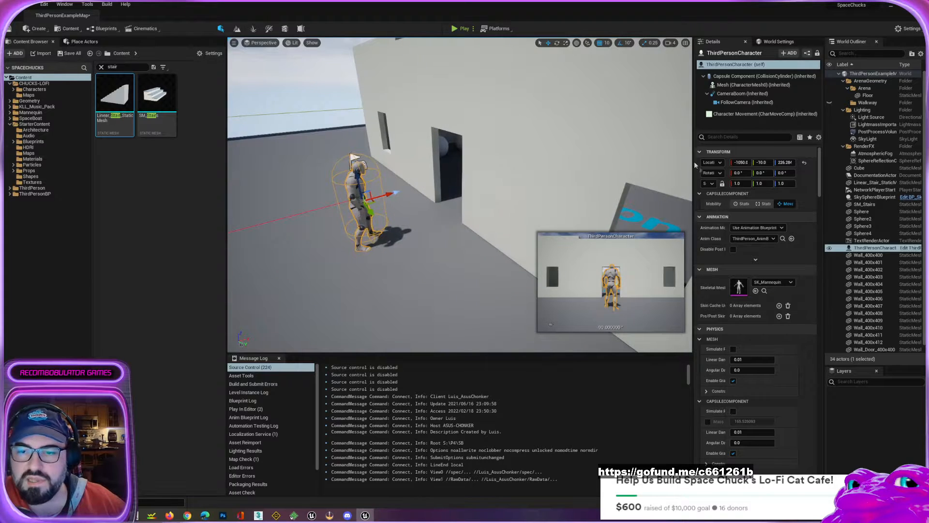
right_click(349, 184)
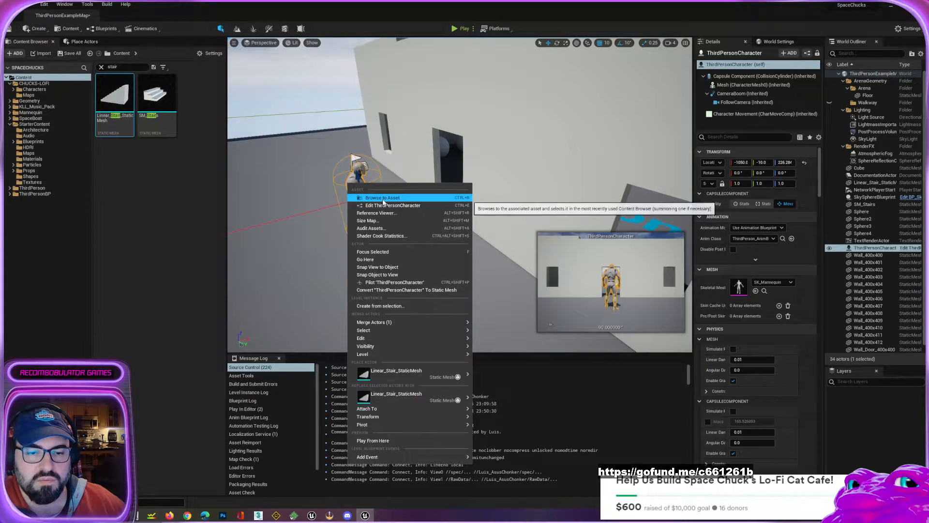
left_click(383, 198)
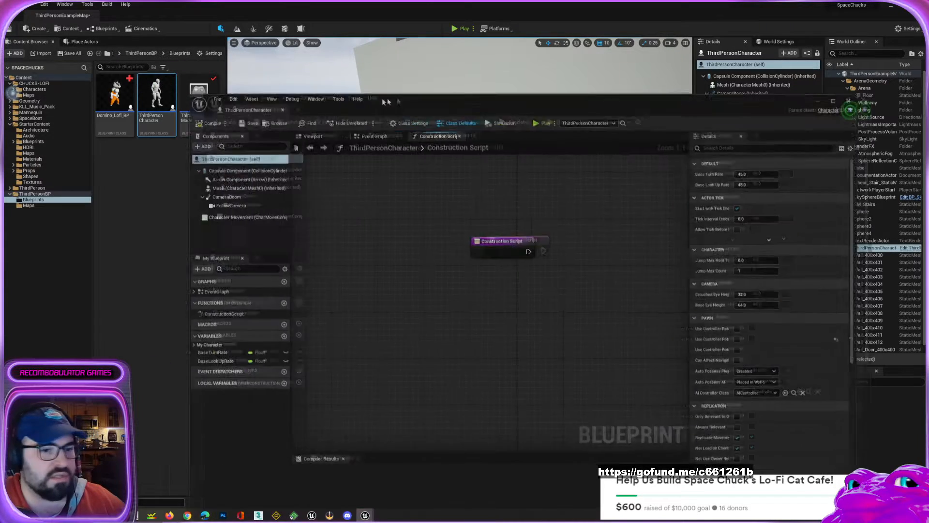
left_click_drag(384, 101, 343, 38)
Select the character's Mesh component, locate its SK_Mannequin skeletal mesh asset and open it in the mesh editor.
left_click(187, 126)
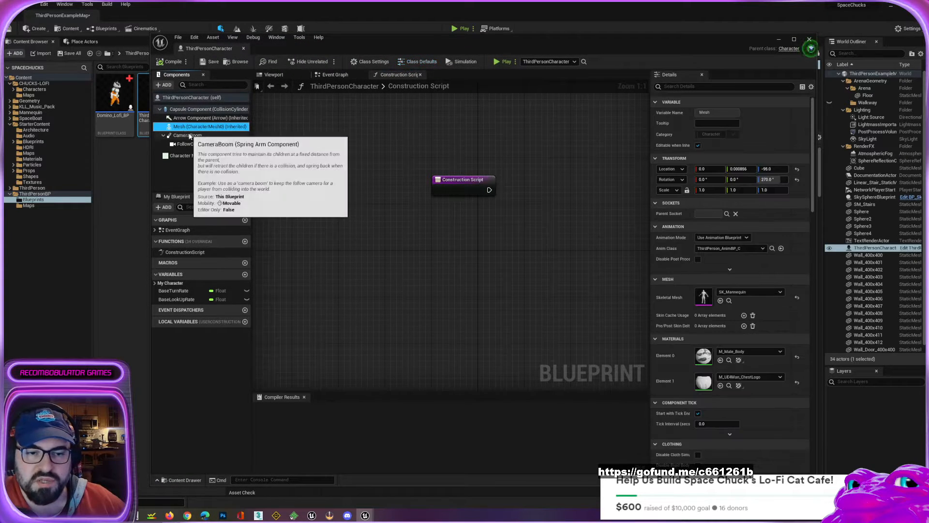
left_click(280, 76)
left_click_drag(359, 217, 394, 234, "alt")
scroll(395, 234, "up", 5)
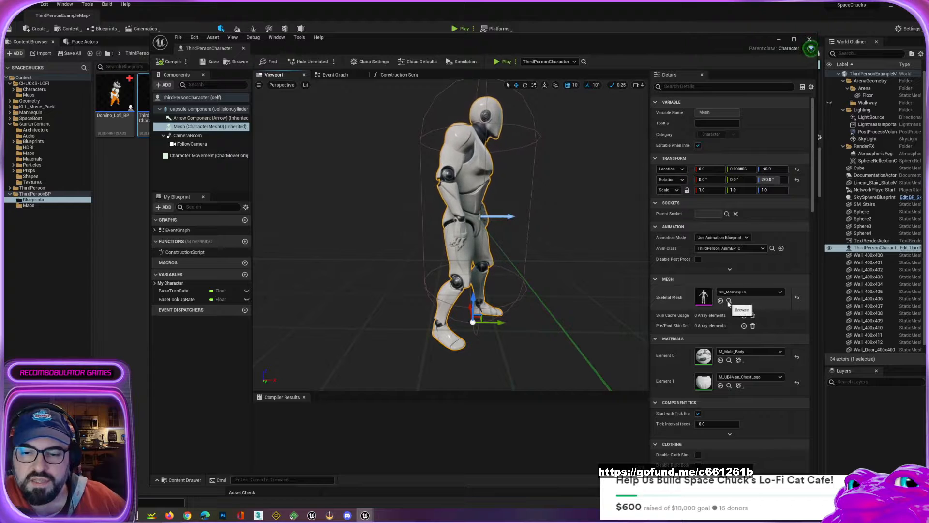
left_click(729, 300)
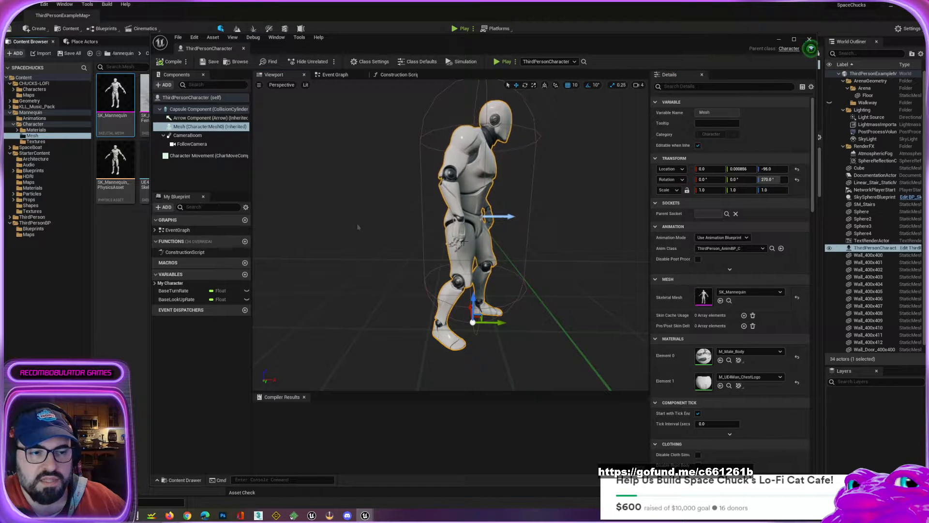
double_click(115, 94)
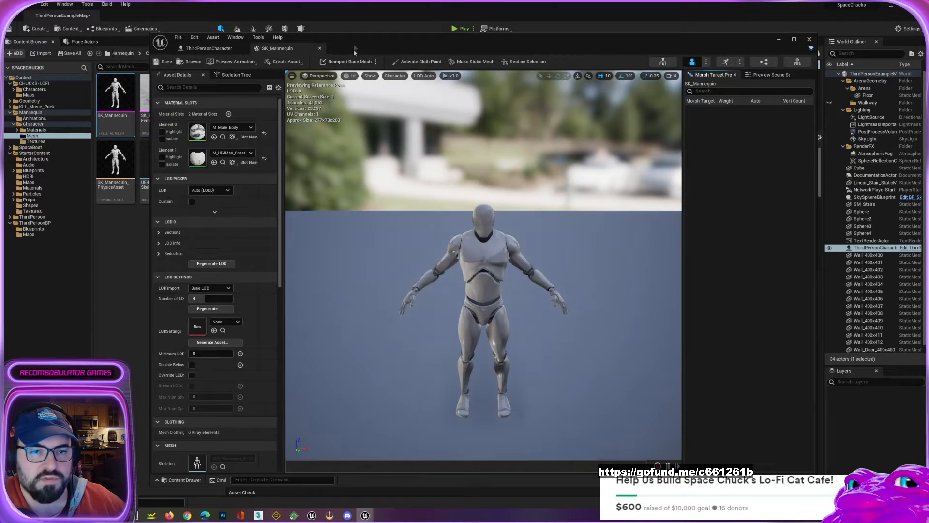
left_click_drag(353, 48, 454, 47)
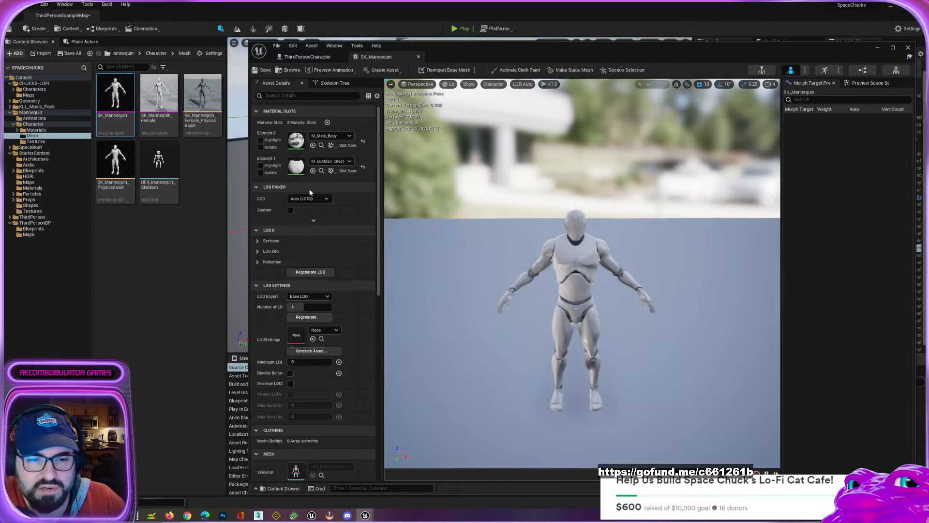
Isolate the Element 1 chest logo material on the mannequin to examine which part it covers, and turn isolation off again.
left_click(260, 173)
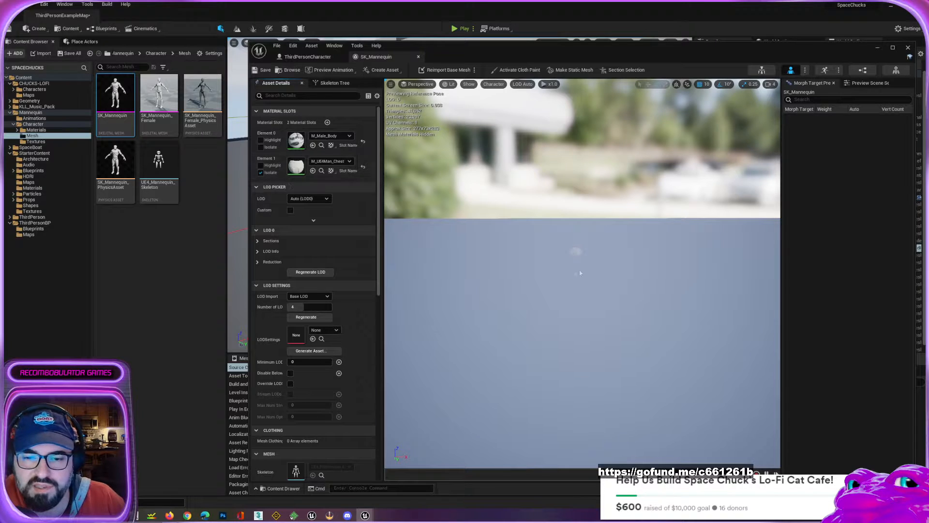
left_click_drag(556, 300, 549, 247)
left_click(261, 173)
left_click(260, 172)
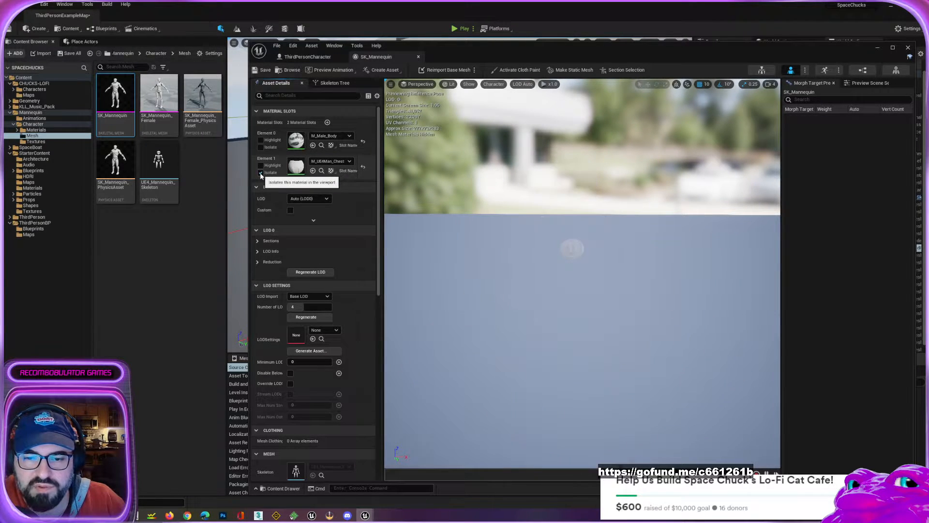
left_click(260, 173)
Open the M_UE4Man_ChestLogo material instance and examine its preview sphere.
double_click(296, 168)
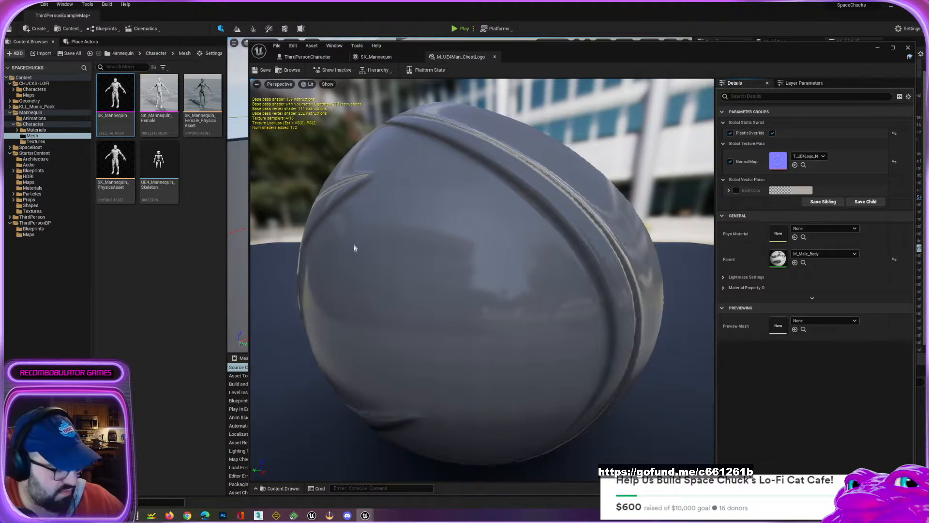
left_click_drag(353, 245, 398, 262)
scroll(389, 264, "down", 5)
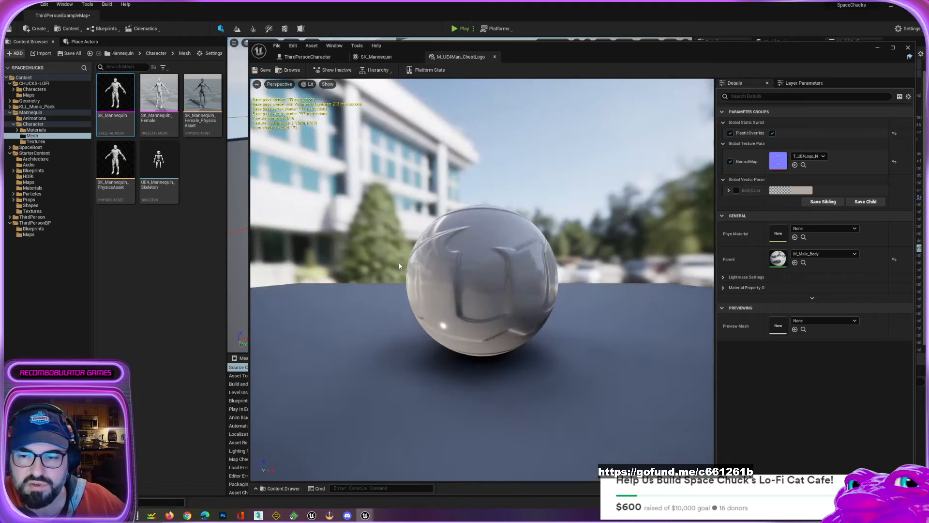
Open the parent material M_Male_Body and examine the full layout of its material graph.
double_click(779, 258)
right_click_drag(430, 243, 777, 295)
scroll(776, 292, "down", 6)
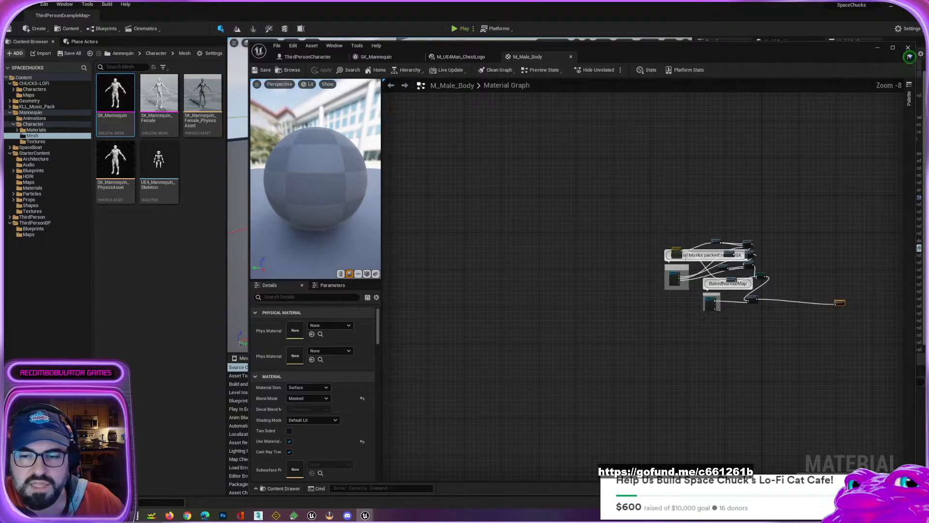
Examine the node chain feeding the M_Male_Body output back to its NormalBlend node and baked normal map, and close the material.
scroll(755, 283, "up", 4)
right_click_drag(770, 263, 167, 171)
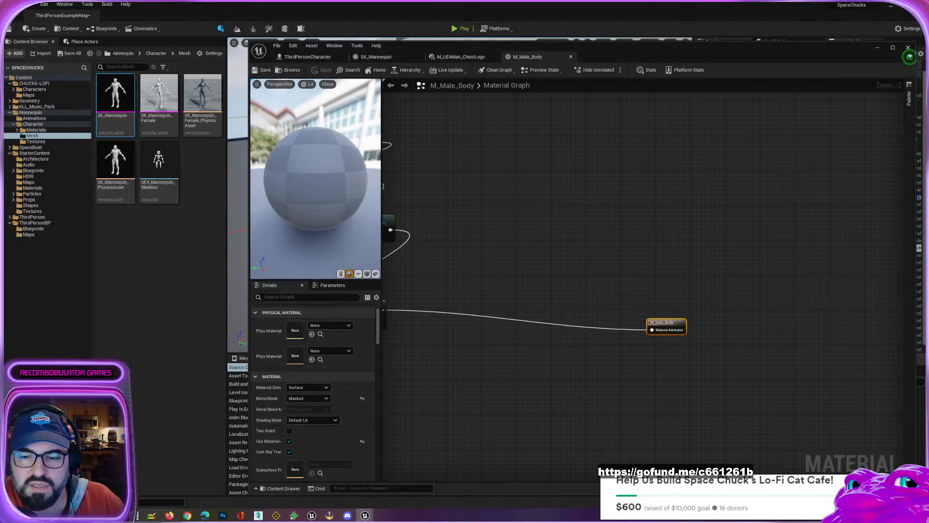
right_click_drag(700, 260, 695, 256)
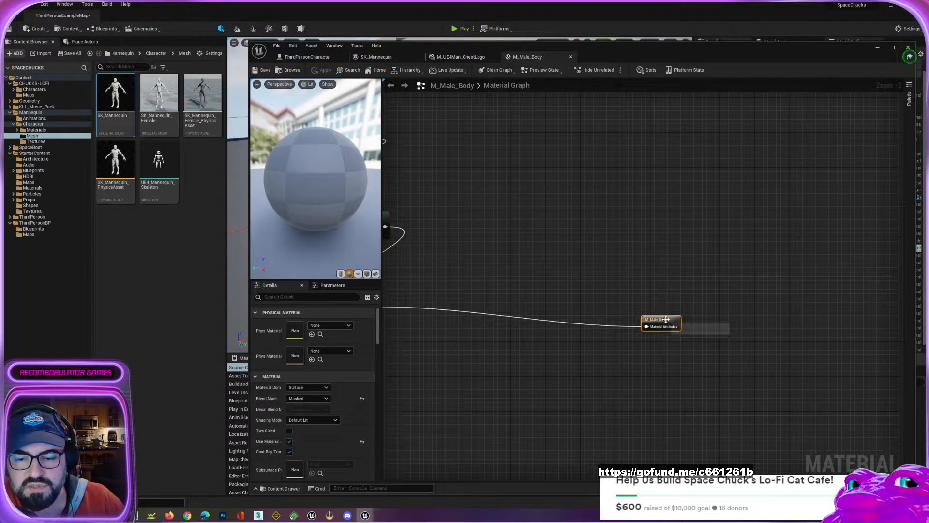
right_click_drag(664, 334, 860, 308)
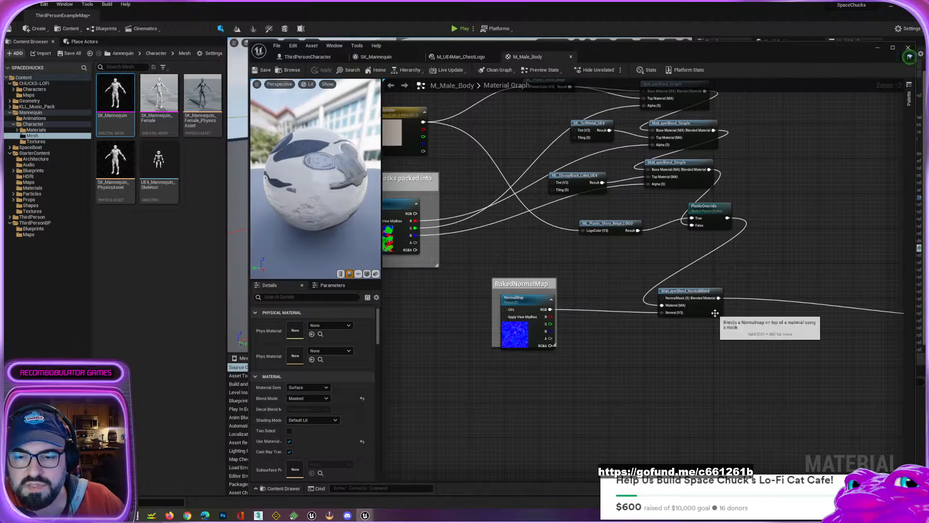
left_click(715, 313)
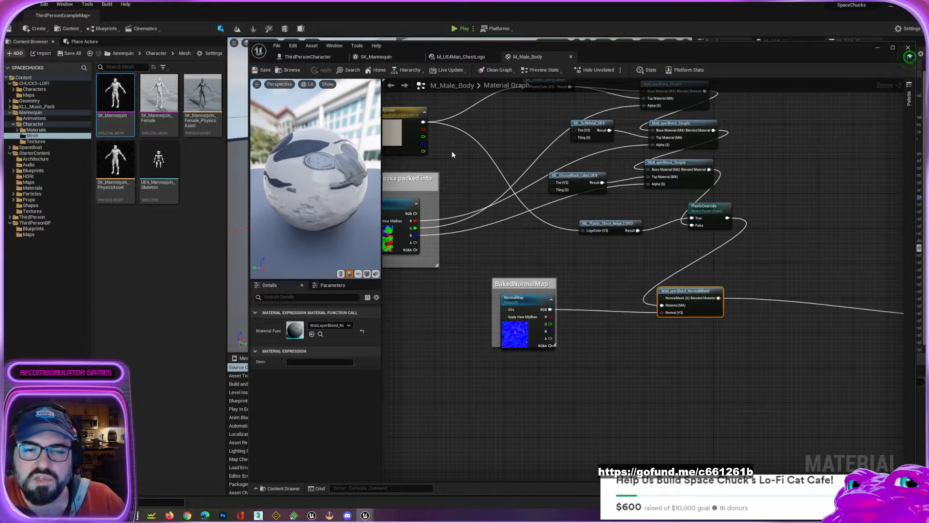
left_click(571, 57)
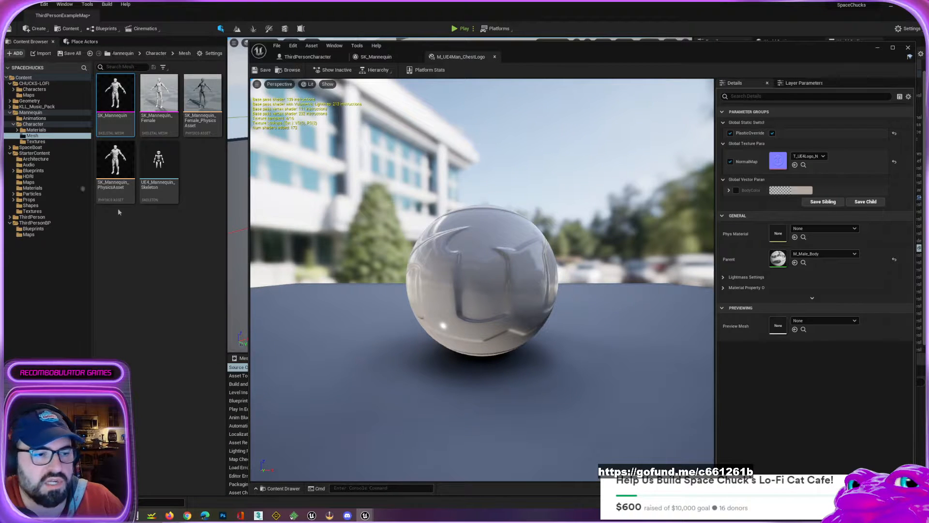
Create a material named M_chestglow in the mannequin character's Materials folder and open it for editing.
left_click(36, 130)
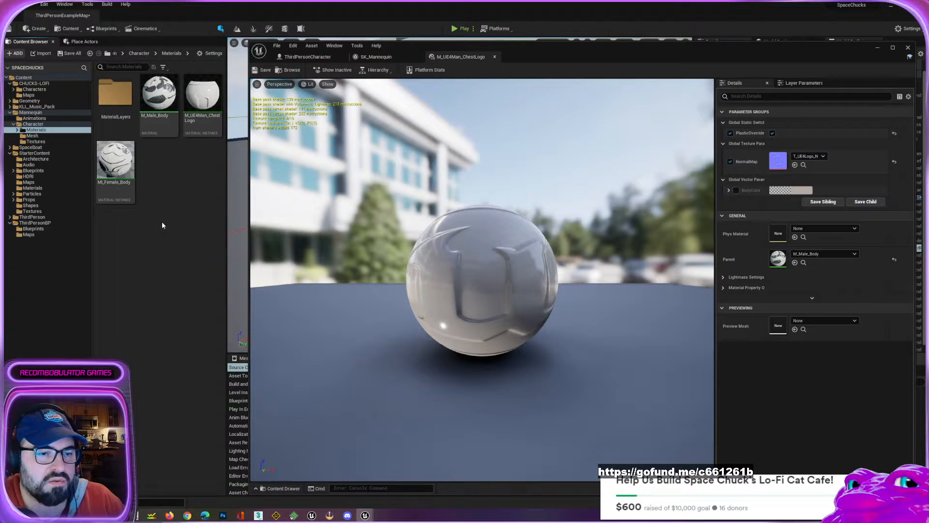
right_click(192, 210)
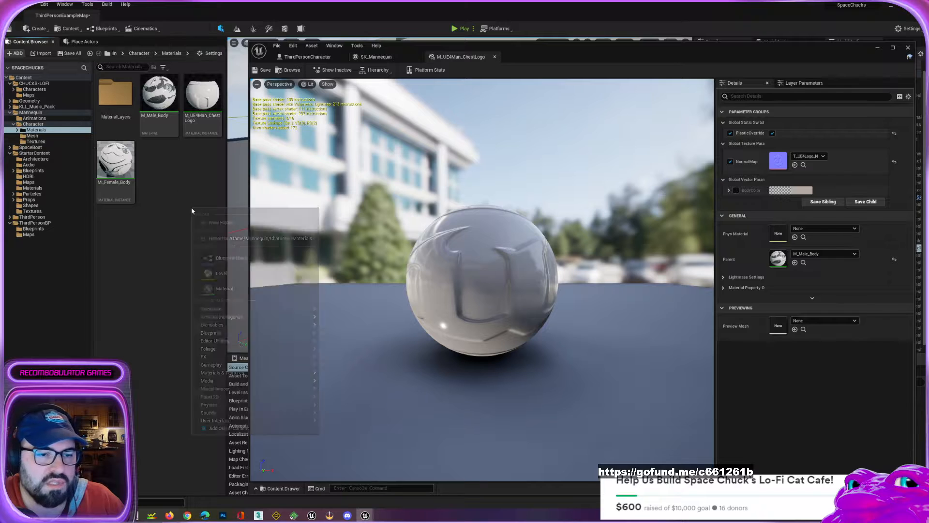
left_click(224, 288)
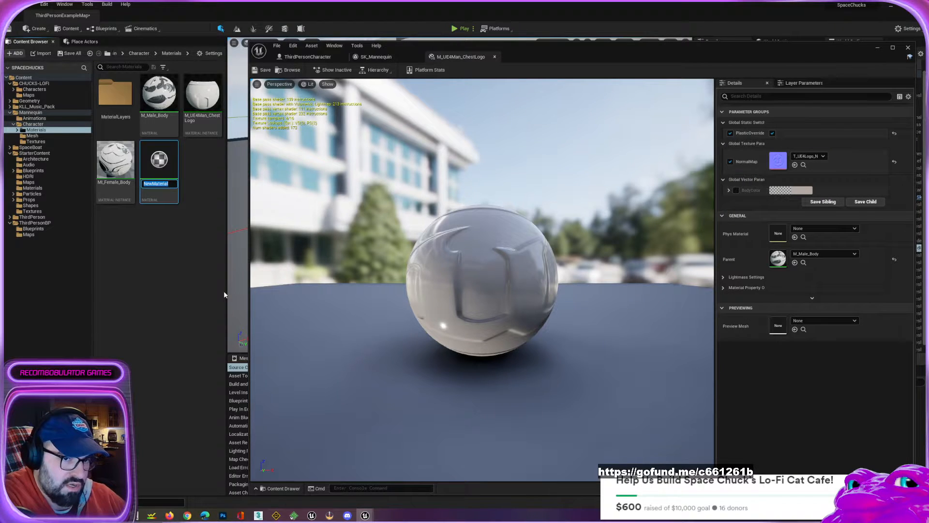
type("ch")
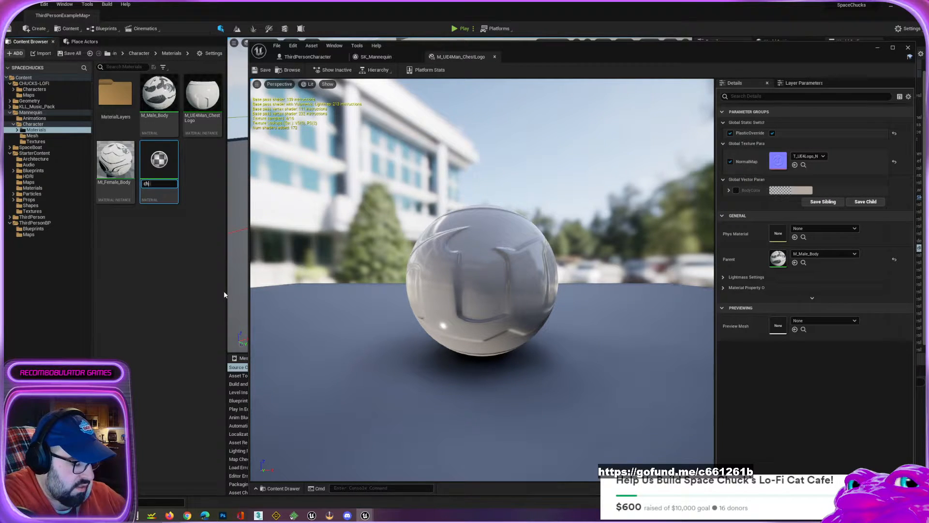
type("estglow_Mat")
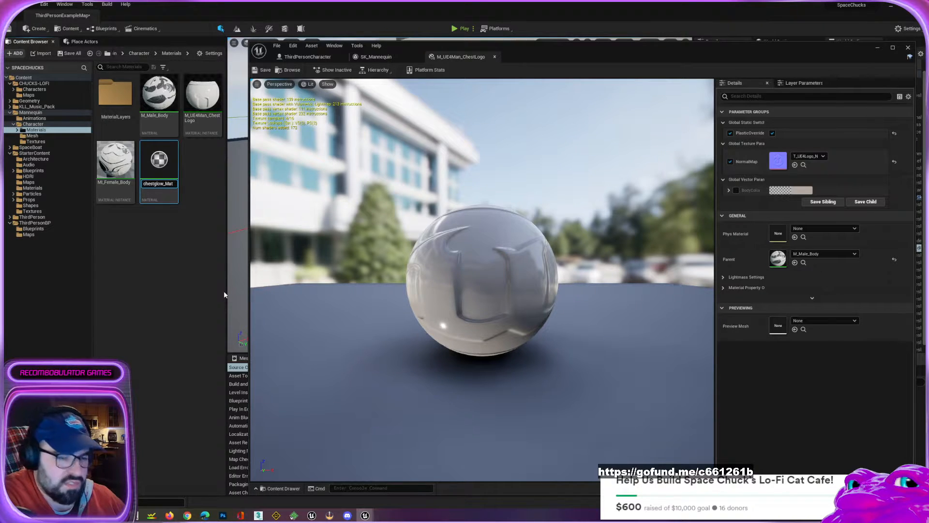
type("M_")
key("End")
key("BackSpace")
key("BackSpace")
key("BackSpace")
key("BackSpace")
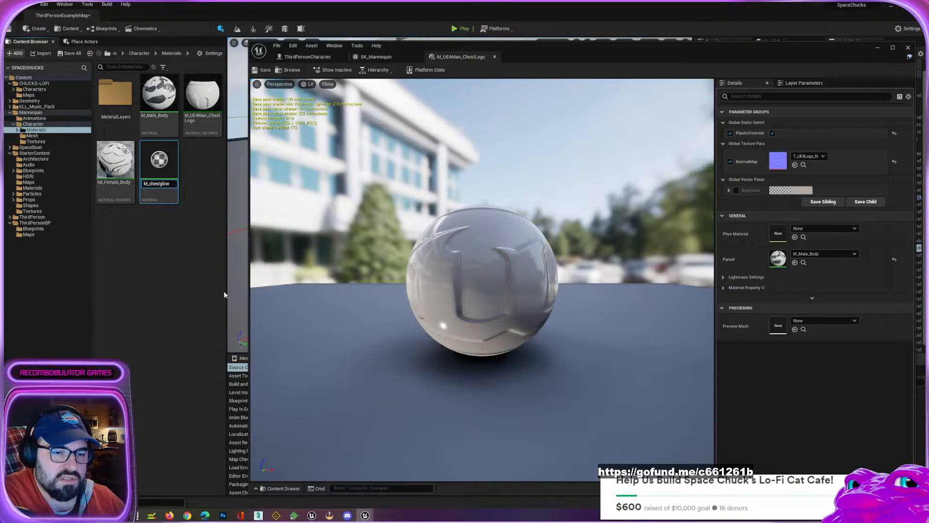
key("Return")
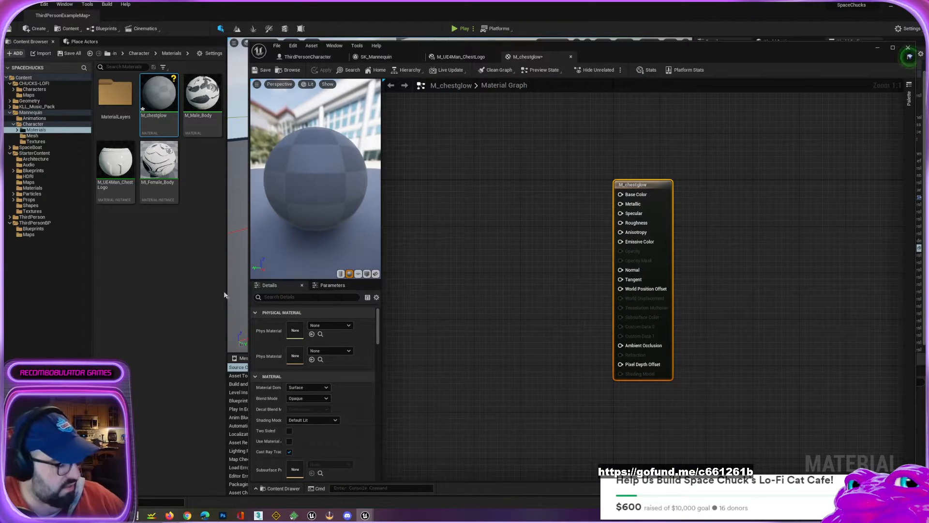
Add a Constant3Vector node, connect it to Base Color and set its colour to bright yellow.
left_click(443, 228)
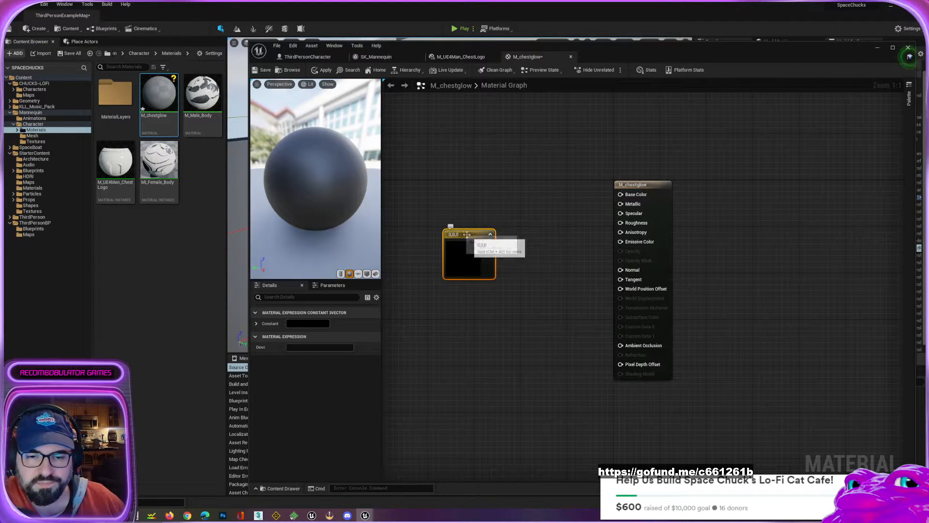
left_click_drag(464, 240, 623, 194)
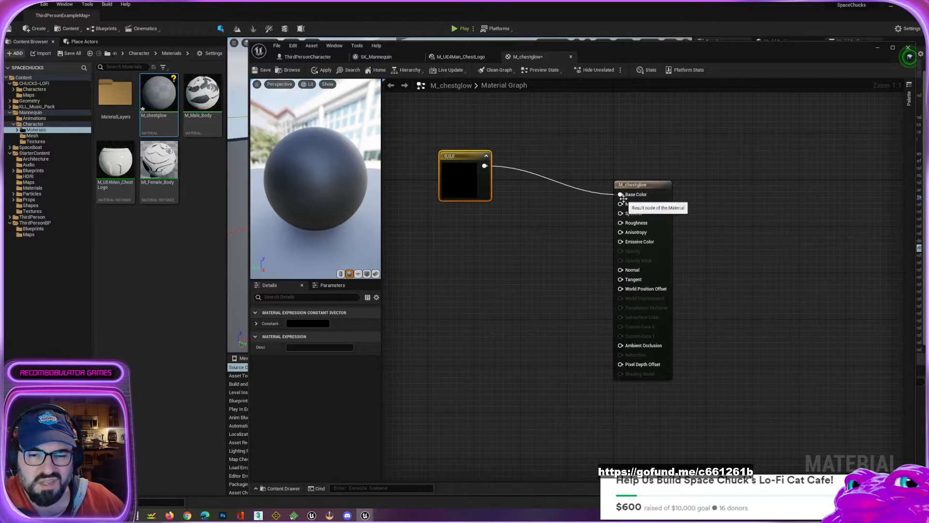
left_click(256, 324)
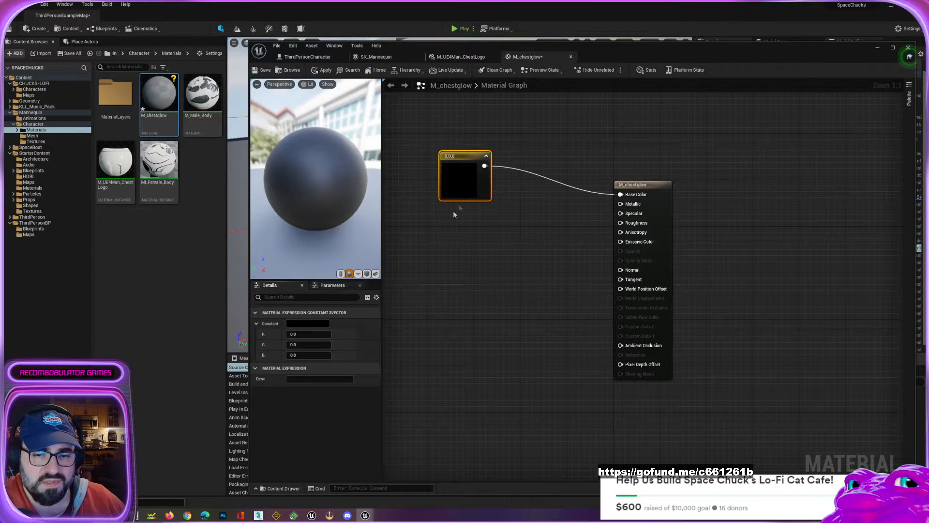
left_click(301, 324)
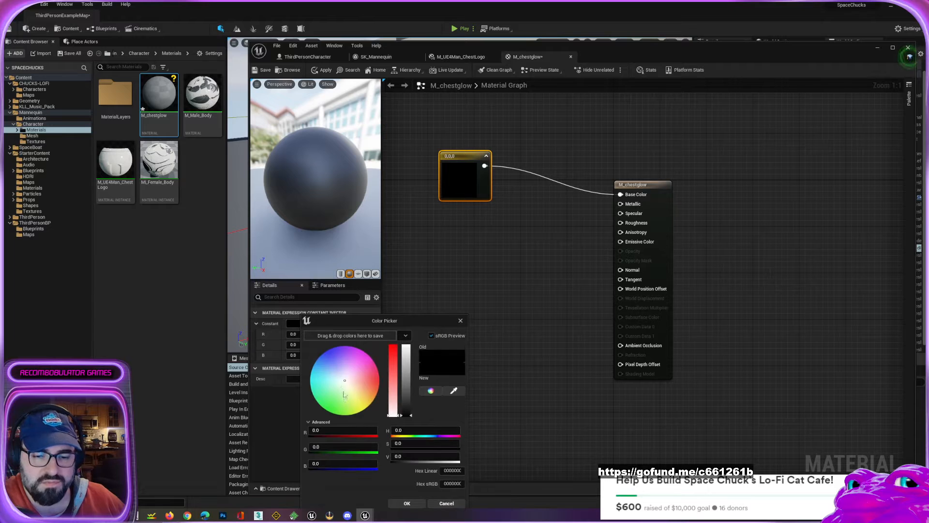
left_click_drag(346, 393, 411, 336)
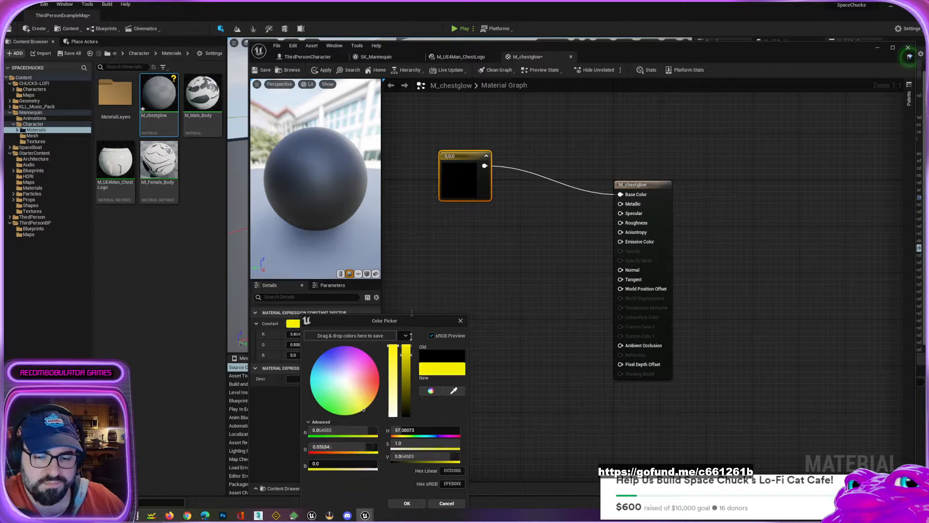
left_click(406, 503)
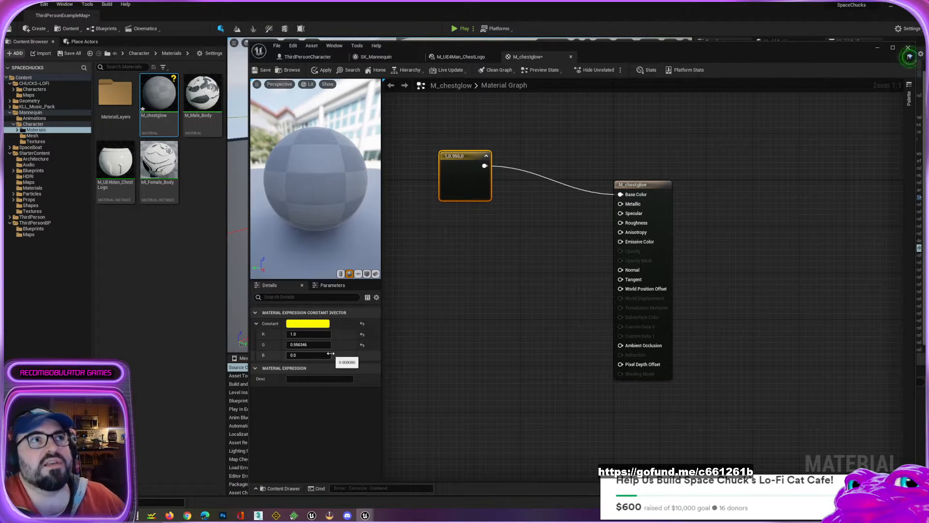
Change the Constant3Vector colour to bright green with R 0, G 1 and B about 0.075.
left_click(308, 324)
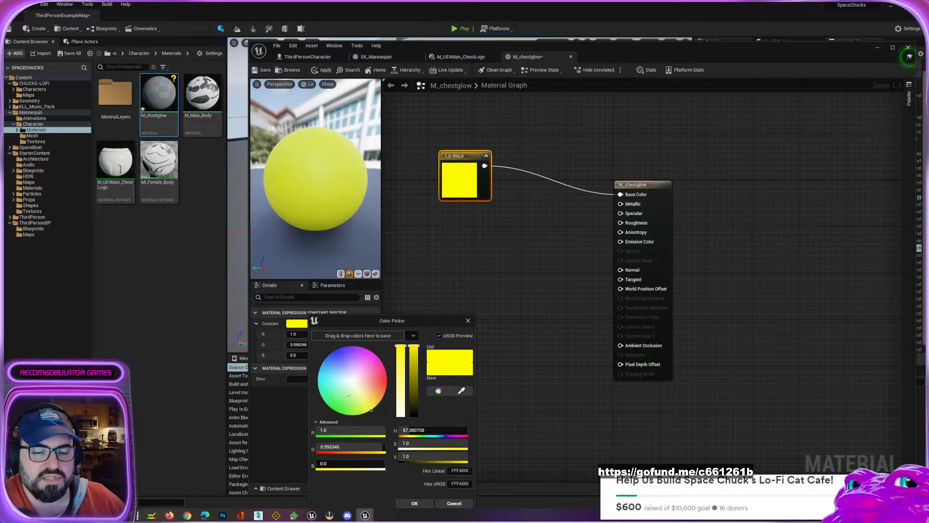
left_click_drag(347, 393, 331, 413)
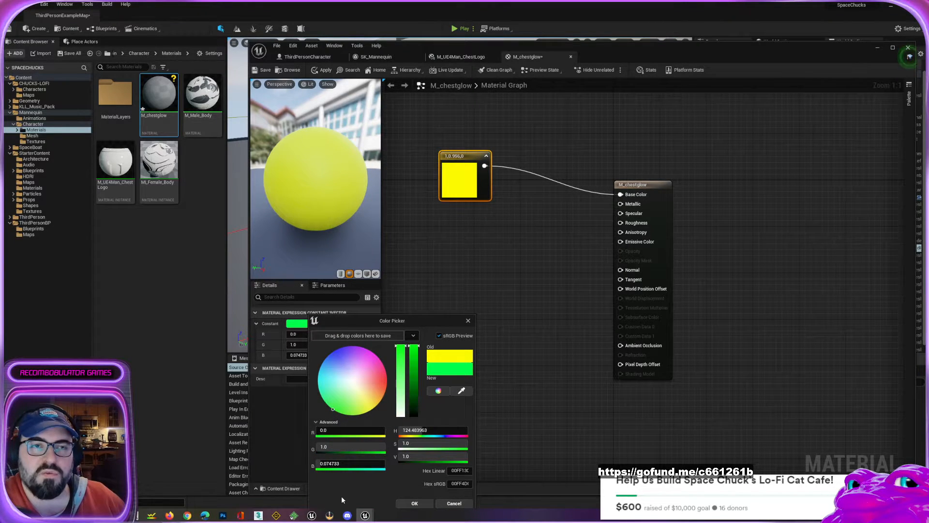
left_click(415, 503)
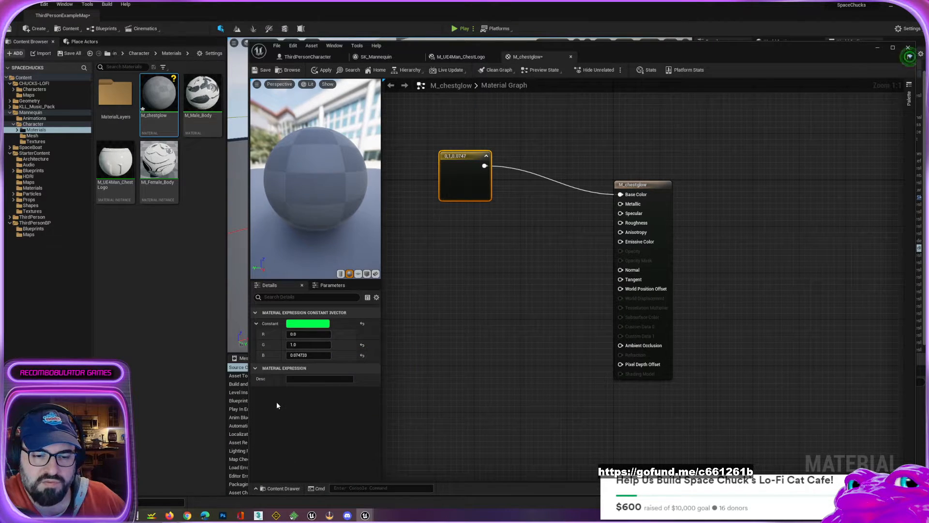
left_click(314, 324)
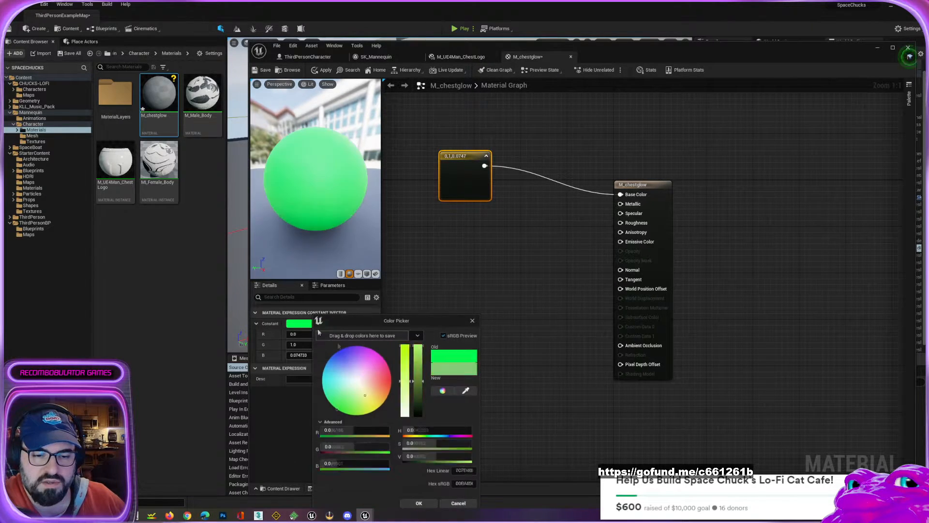
left_click(522, 356)
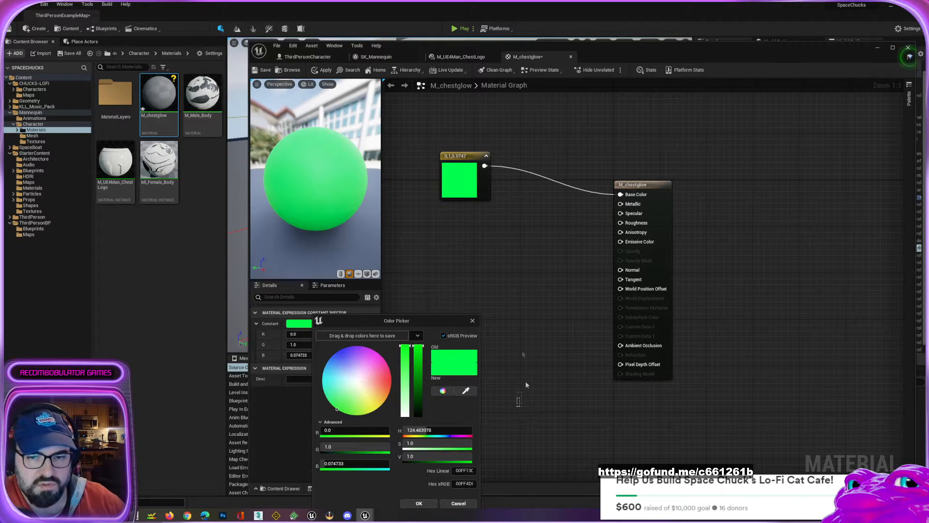
Add a Multiply node combining the green colour with a new scalar constant, and connect its result to Base Color.
left_click_drag(461, 186, 510, 268)
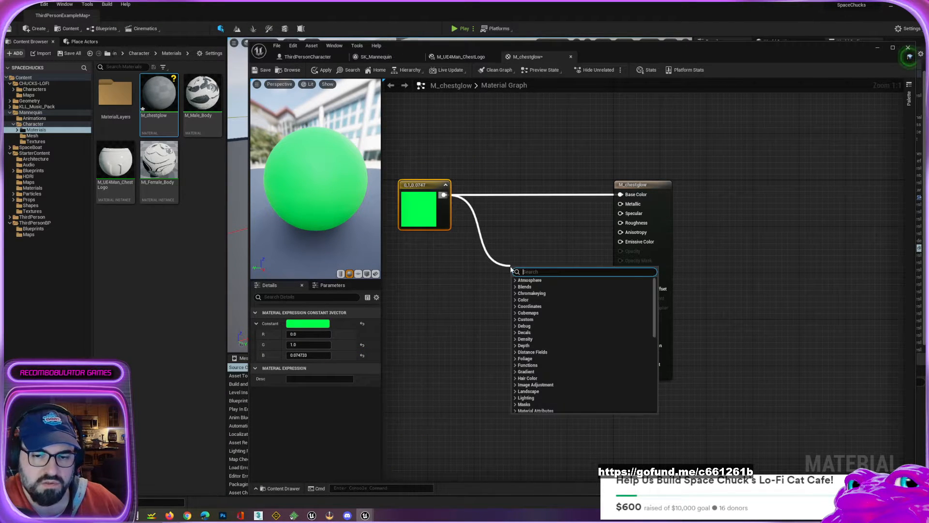
type("multiply")
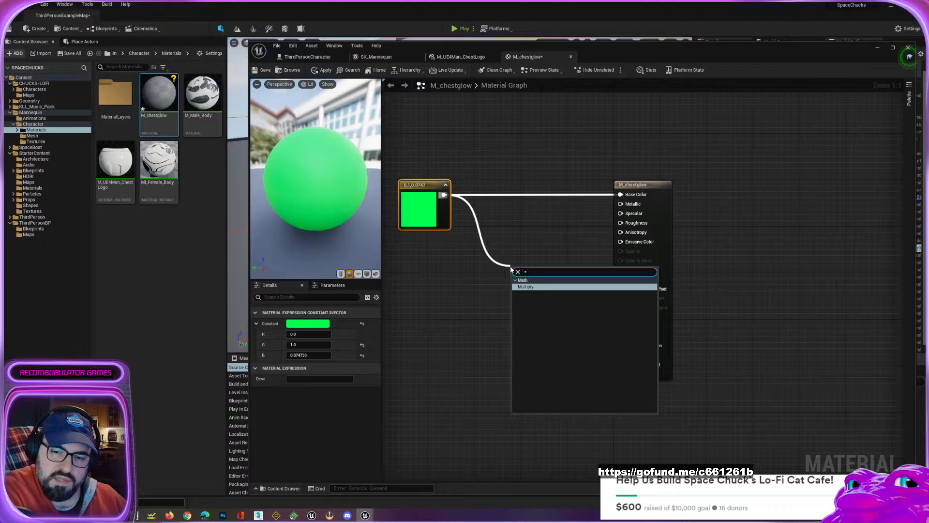
key("Return")
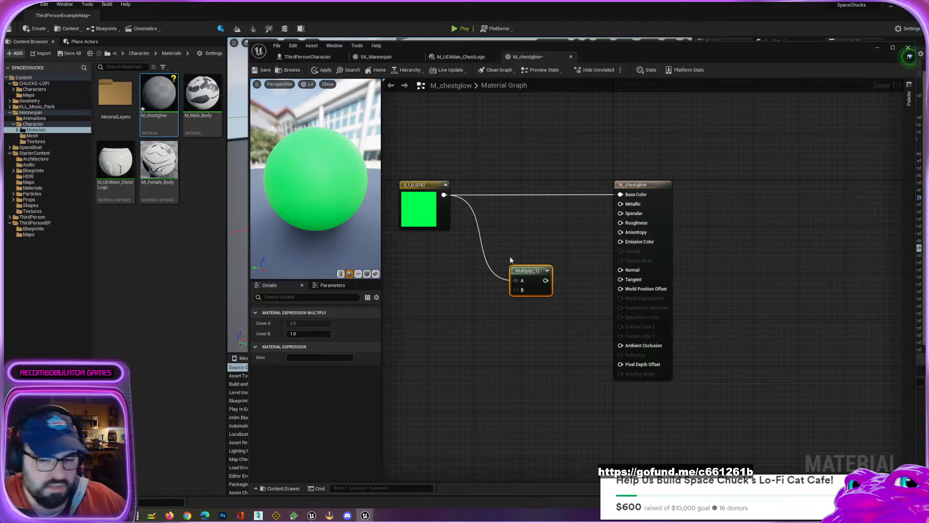
left_click(436, 314)
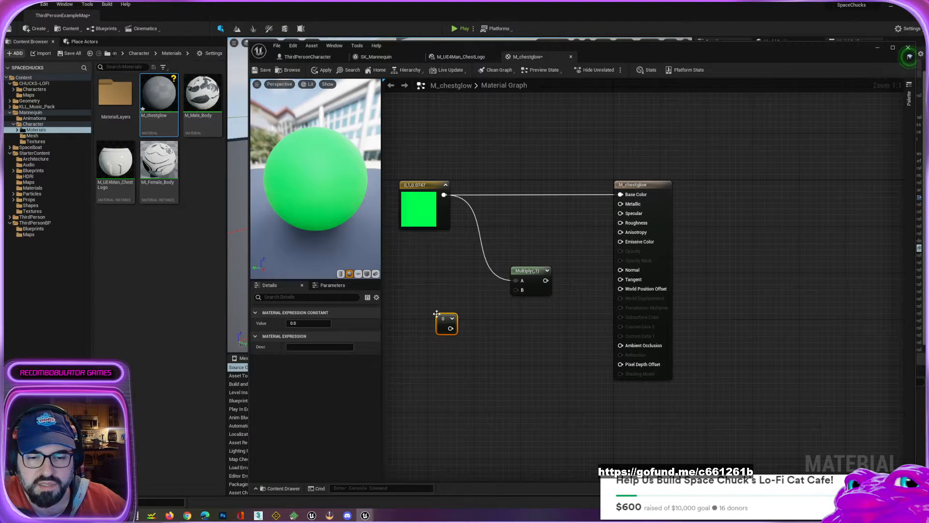
left_click_drag(451, 328, 621, 195)
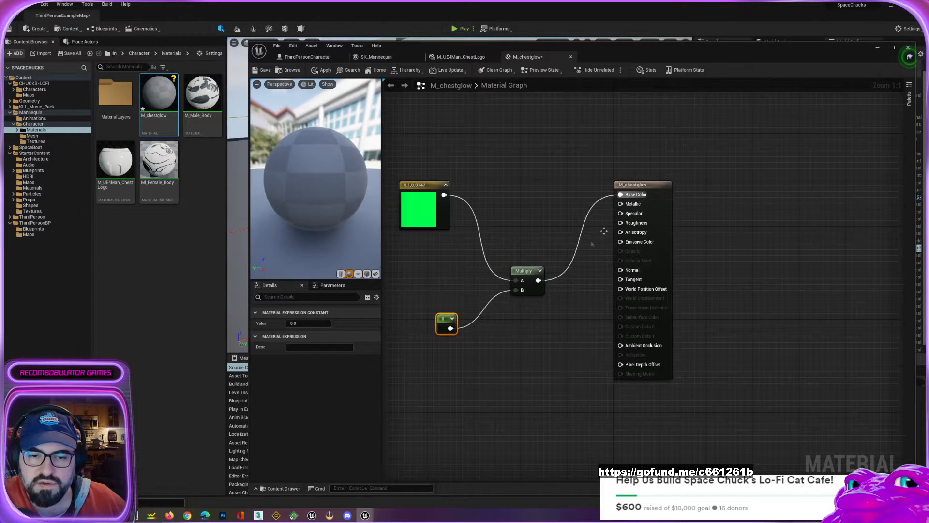
Convert the scalar constant feeding the Multiply node into a parameter named Glow.
right_click(441, 323)
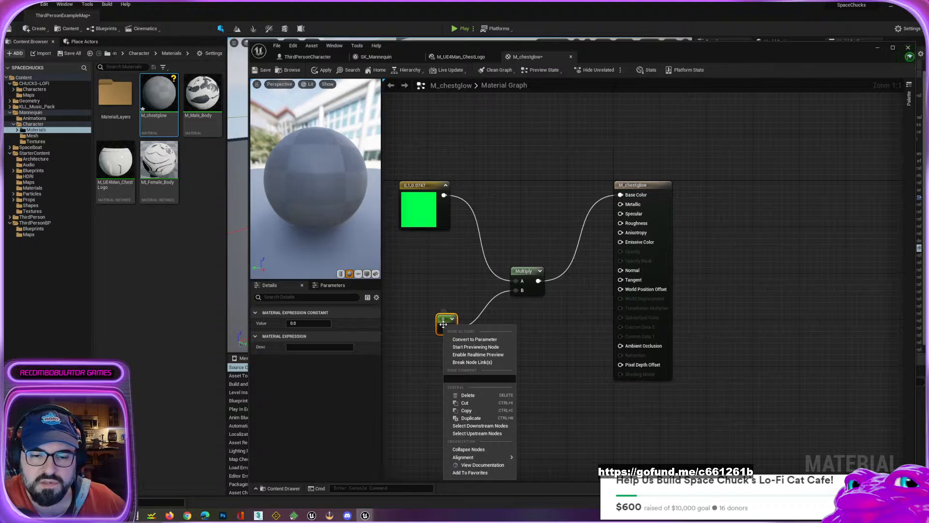
left_click(463, 340)
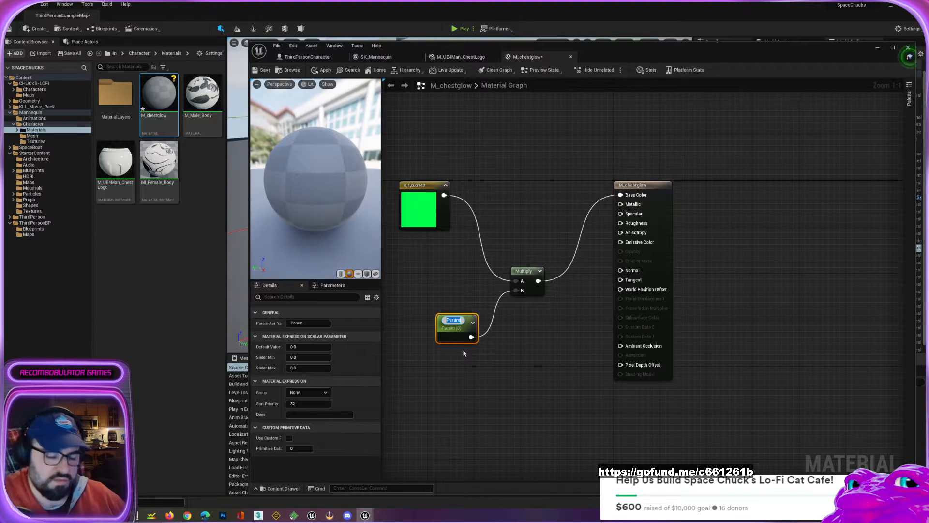
type("Glow")
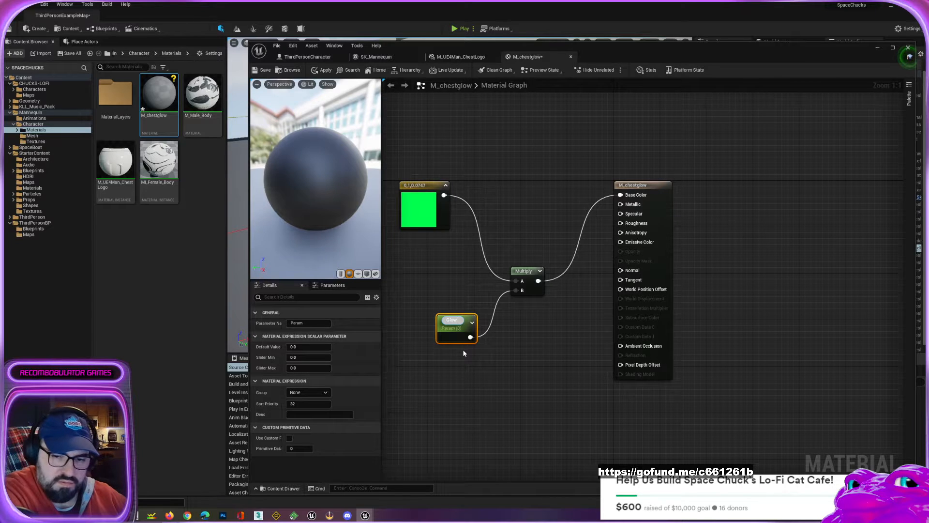
key("Return")
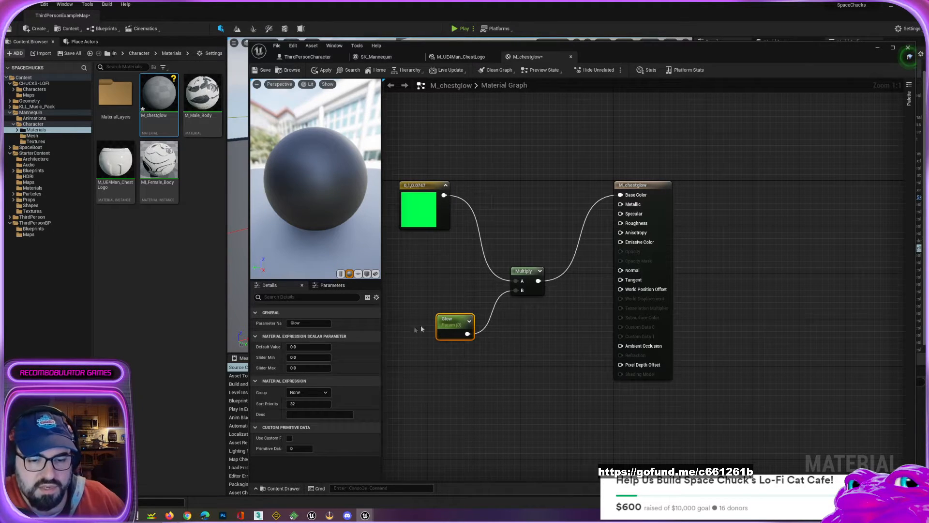
Try 200 as the Glow parameter's default value, and raise it to 2000.
left_click(301, 348)
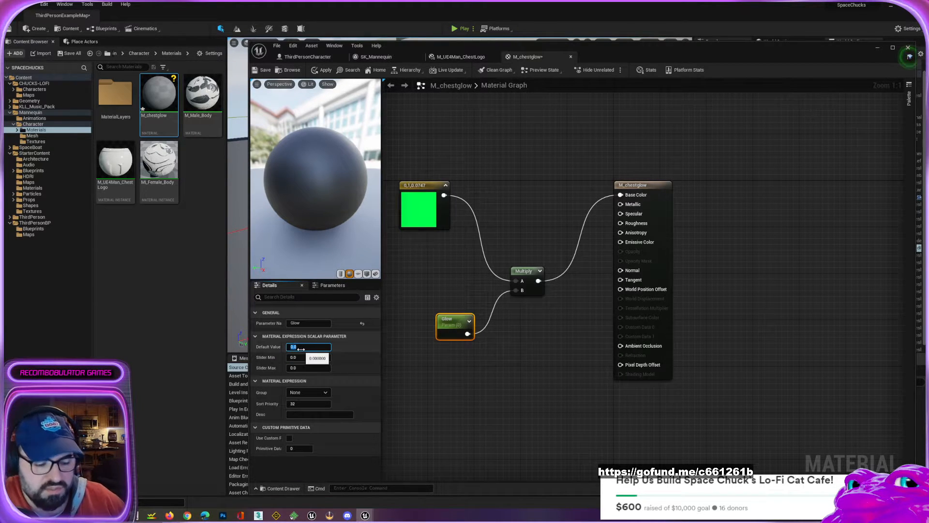
type("200")
key("Return")
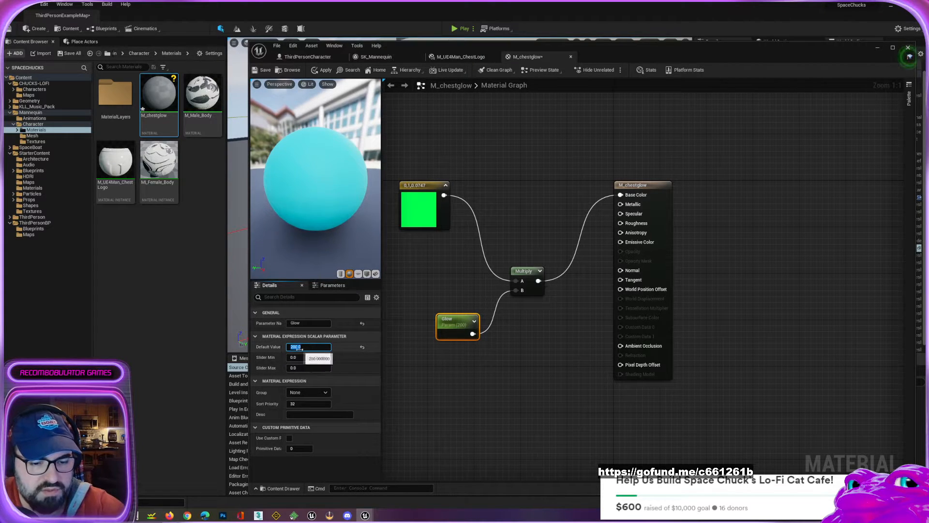
type("0")
key("Return")
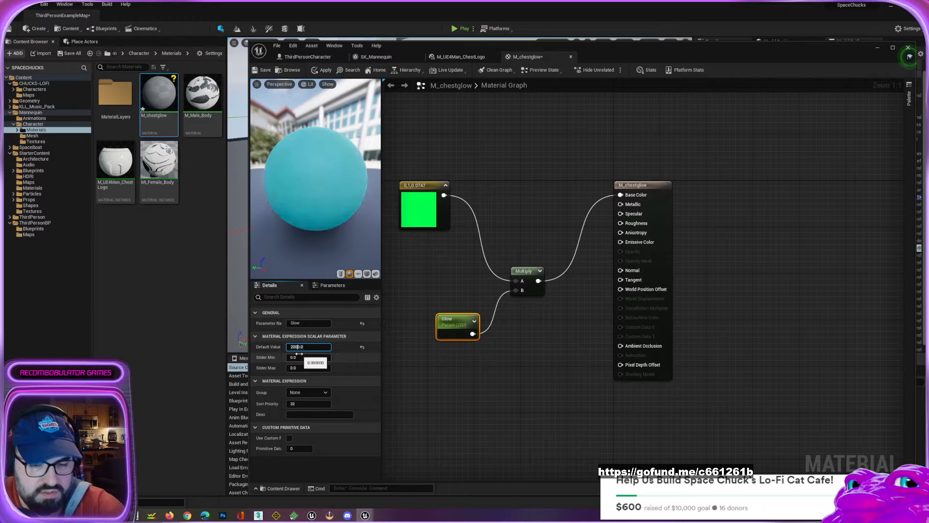
Connect the Multiply result to Emissive Color and wire the green colour node directly into Base Color.
left_click(470, 409)
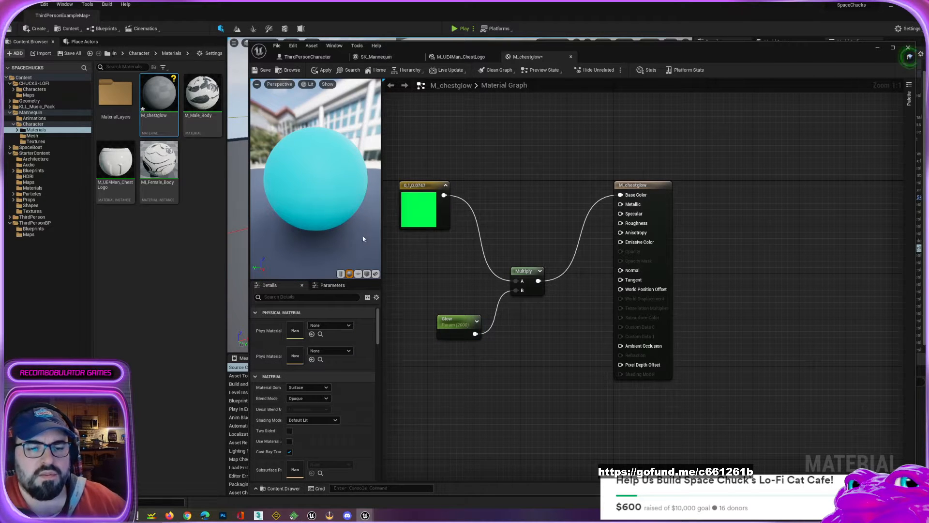
scroll(354, 223, "down", 5)
left_click_drag(354, 224, 329, 244)
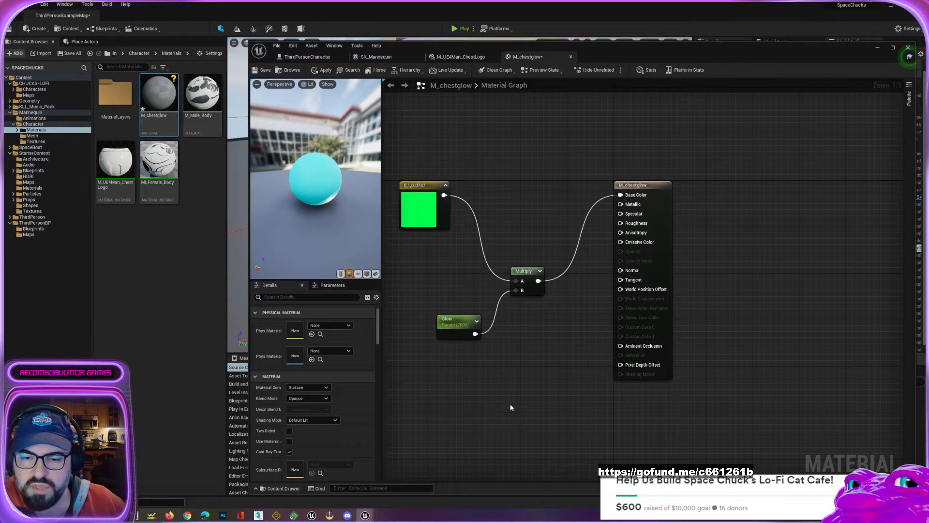
left_click_drag(538, 280, 620, 242)
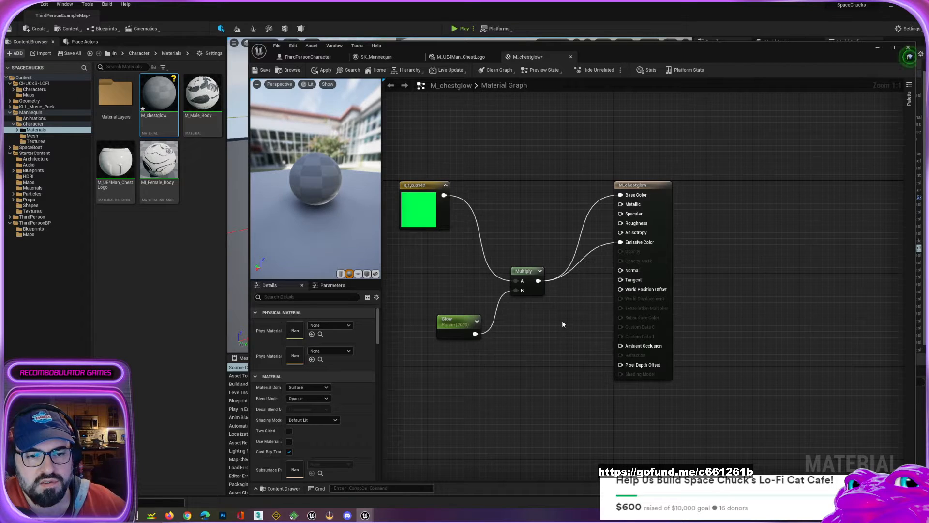
left_click_drag(444, 195, 630, 197)
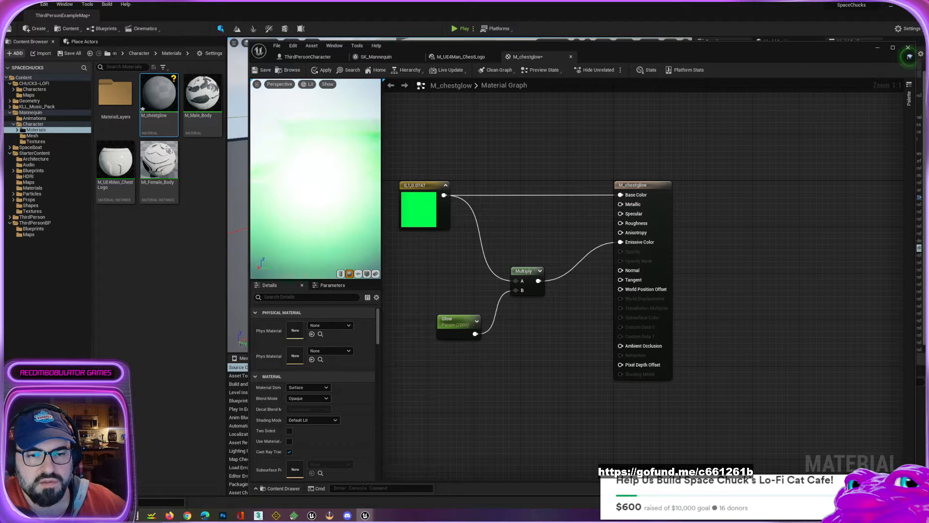
Set the Glow parameter's default value to 500, check the glow on the preview sphere, and save the material.
left_click(458, 324)
left_click(305, 347)
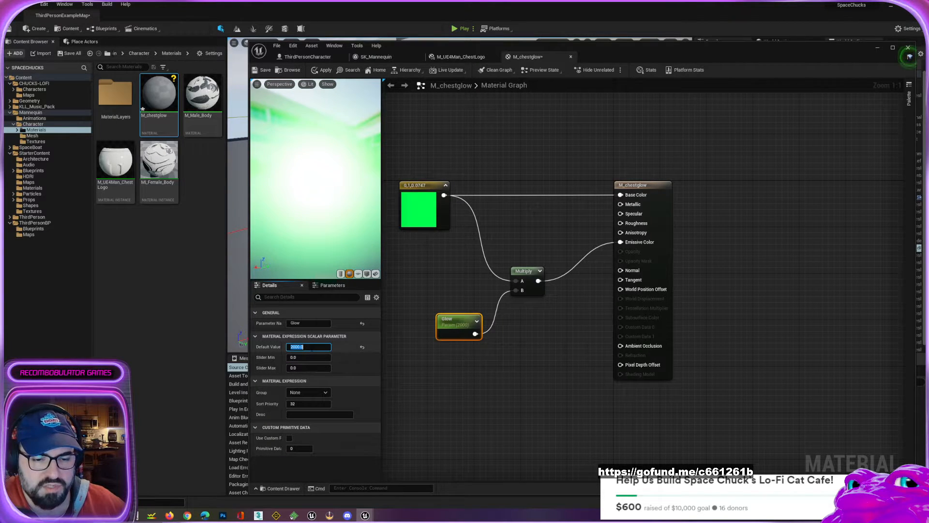
type("500")
key("Return")
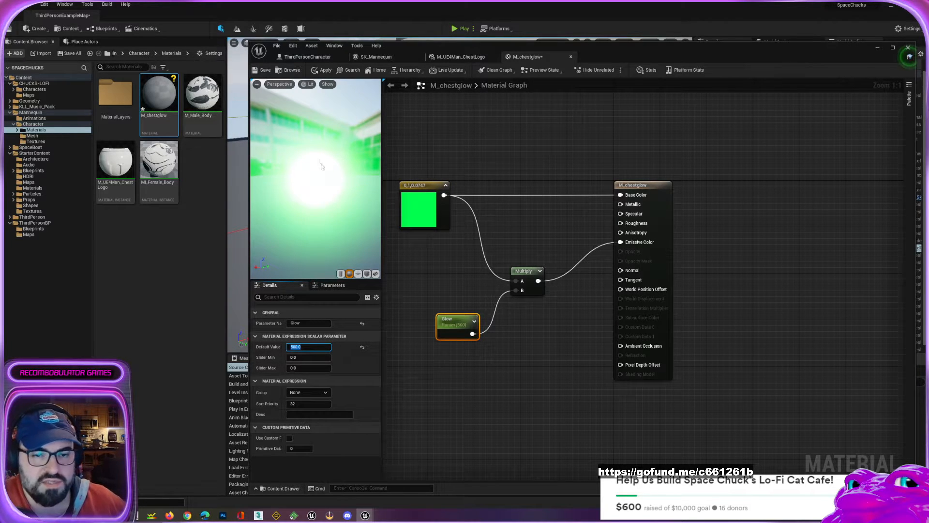
left_click_drag(337, 174, 337, 218)
right_click_drag(337, 174, 337, 203)
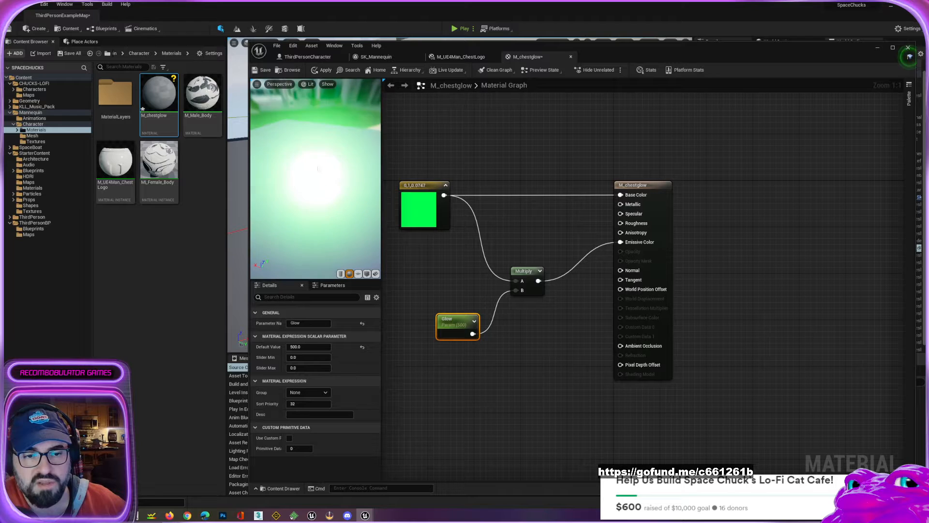
left_click_drag(338, 174, 337, 150)
right_click_drag(337, 174, 337, 150)
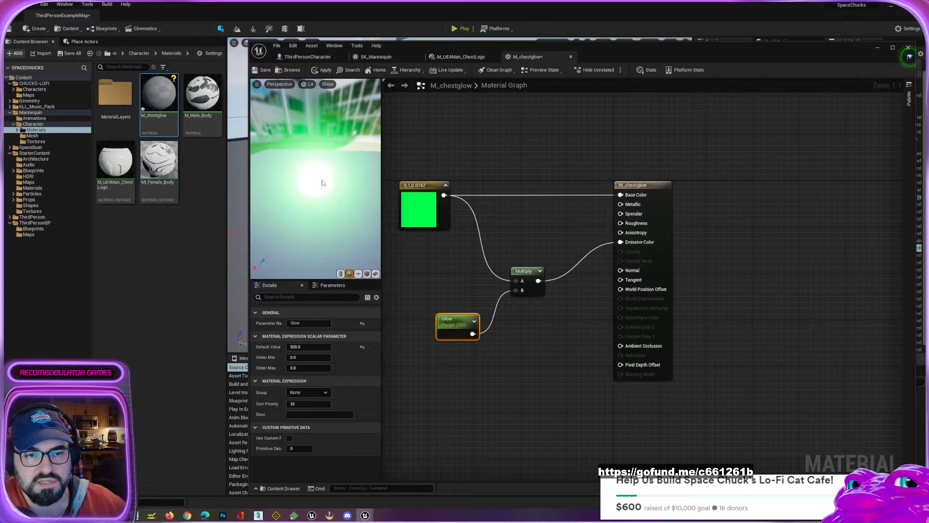
left_click(263, 71)
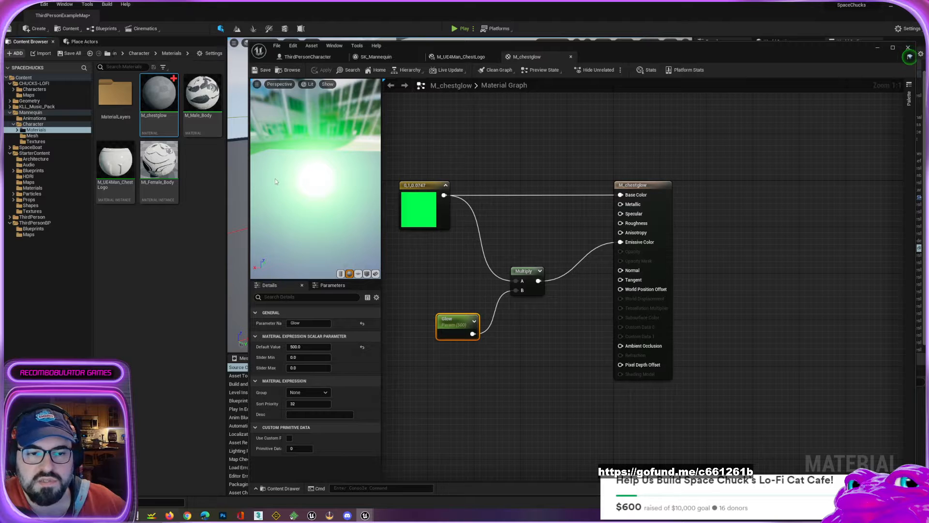
Assign the M_chestglow material to the Element 1 material slot of the SK_Mannequin mesh.
left_click(459, 57)
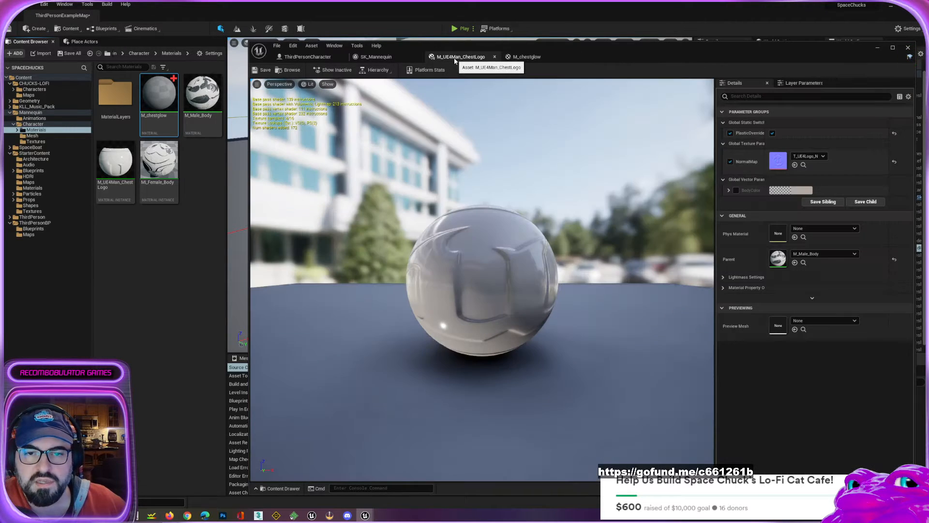
left_click(376, 57)
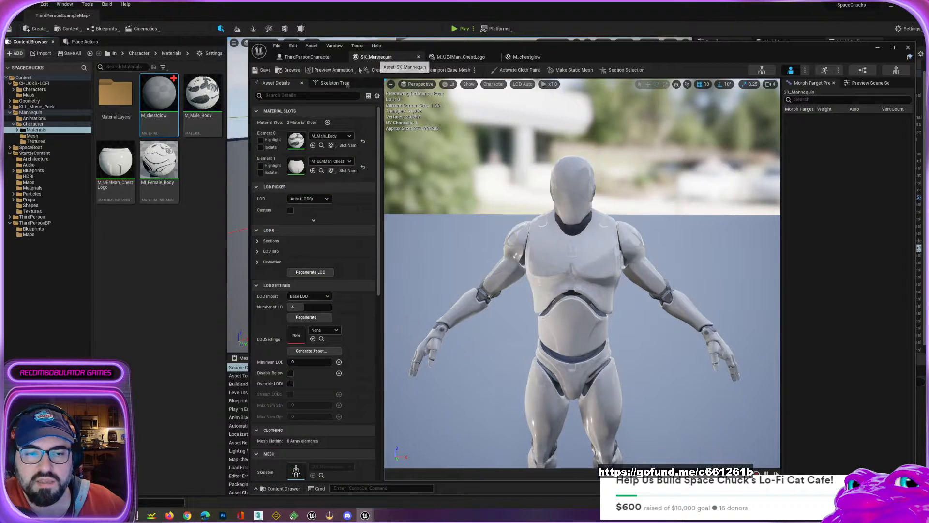
mouse_move(159, 94)
left_mouse_down()
mouse_move(316, 167)
mouse_move(304, 167)
mouse_move(201, 109)
mouse_move(328, 169)
mouse_move(167, 95)
left_mouse_up()
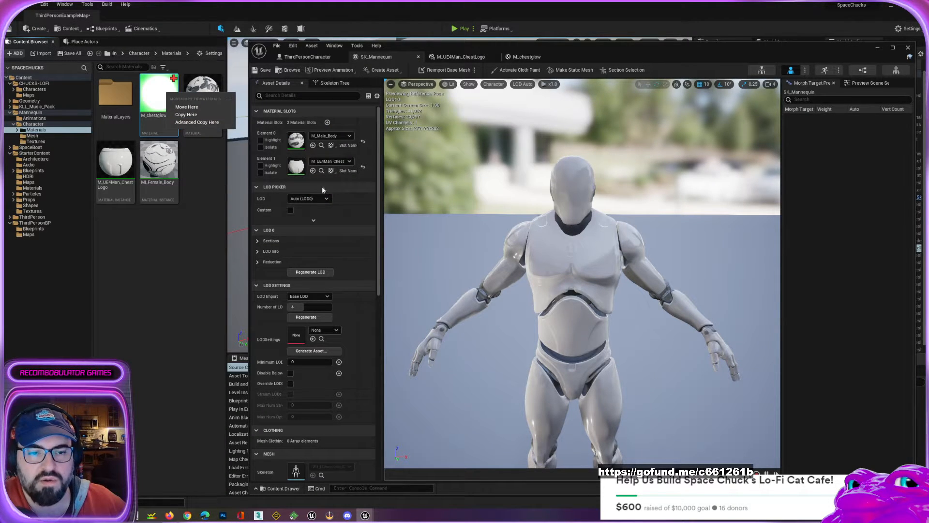
left_click(148, 115)
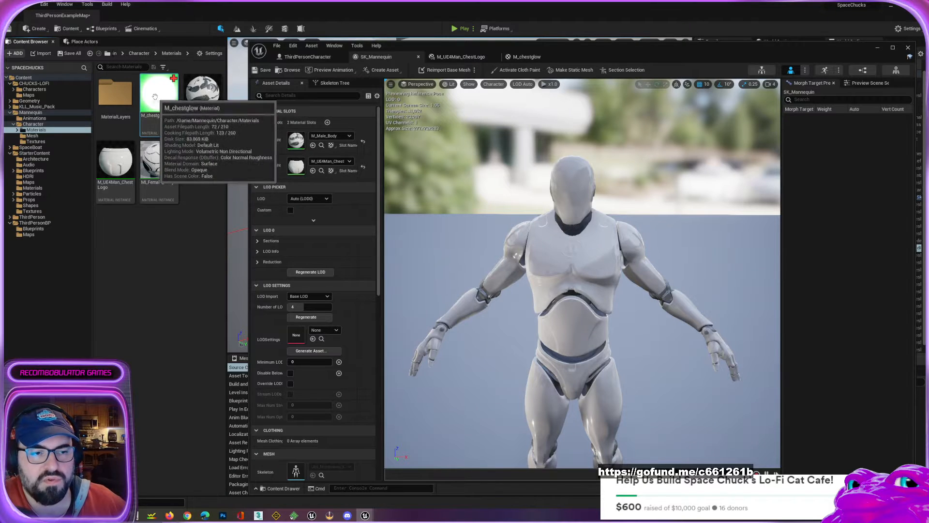
left_click_drag(151, 111, 315, 163)
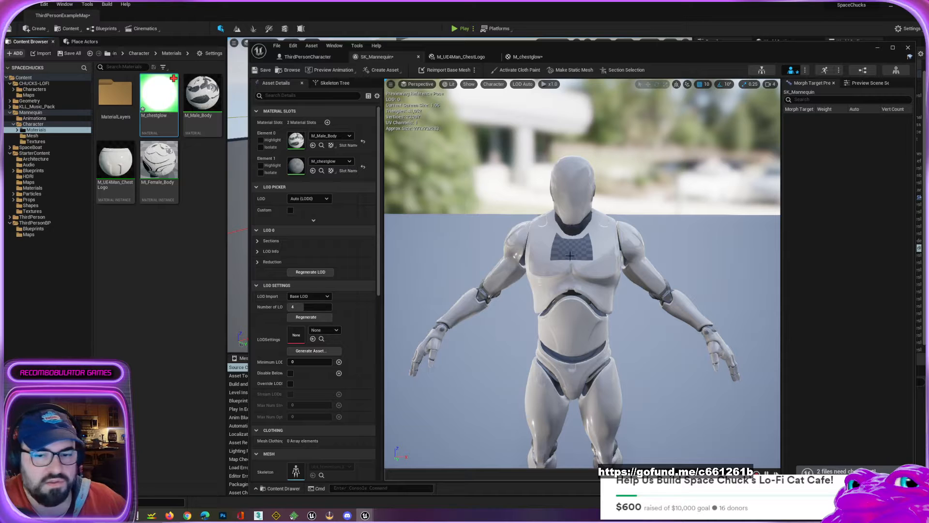
right_click_drag(517, 265, 526, 280)
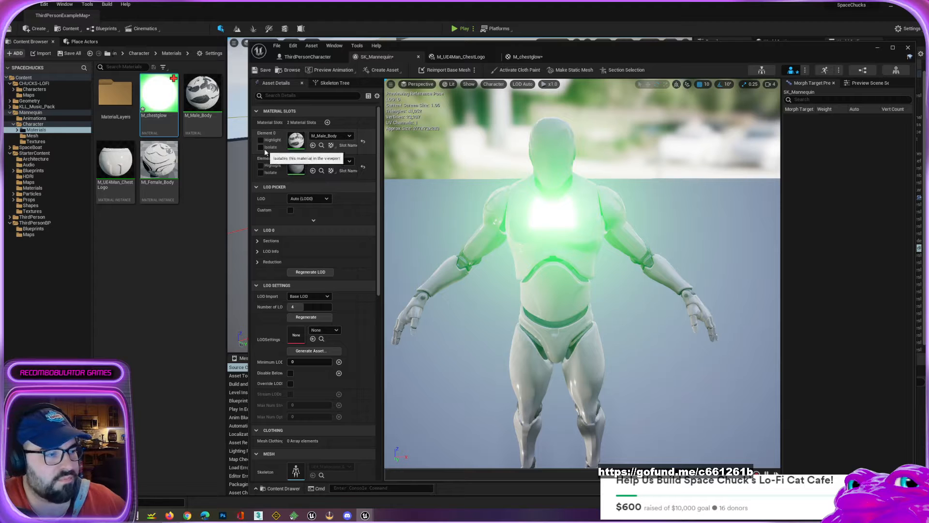
Play the level and walk the character into the dark corner of the room with the spheres.
left_click(460, 29)
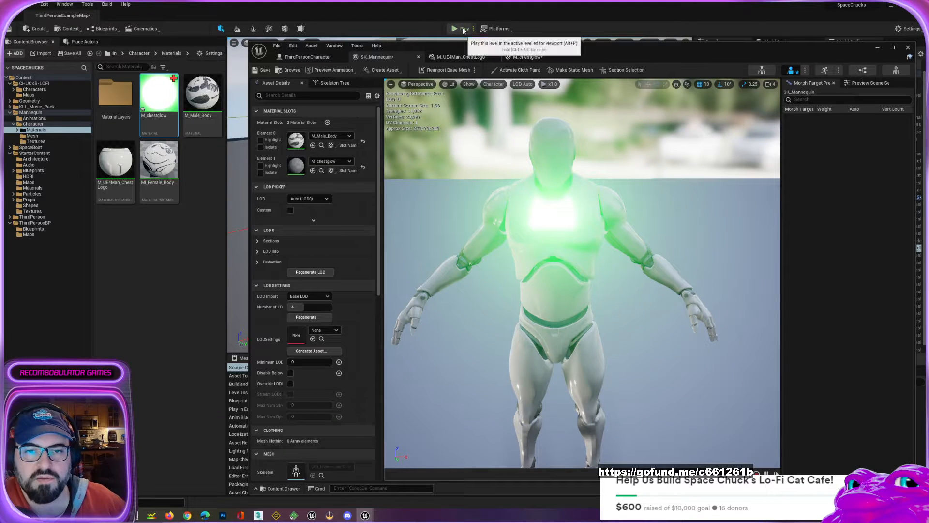
left_click_drag(736, 55, 0, 73)
left_click(348, 174)
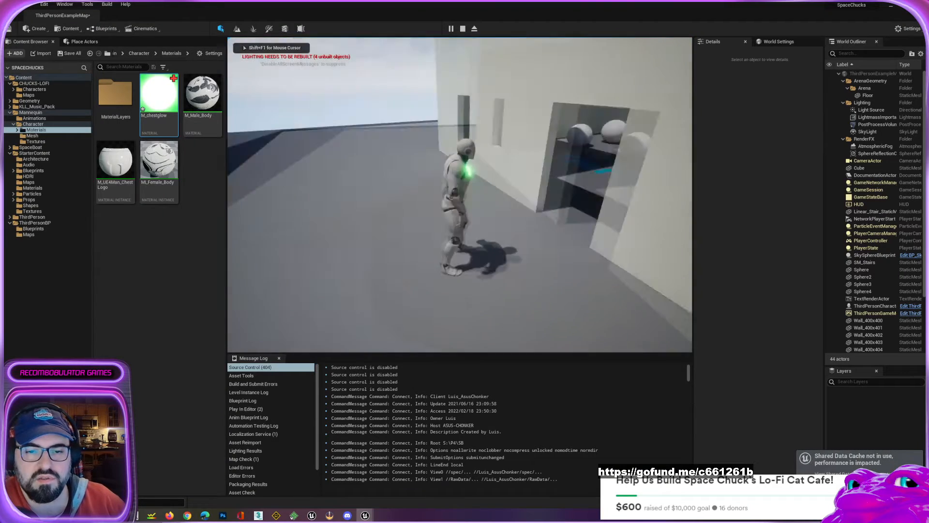
key("s")
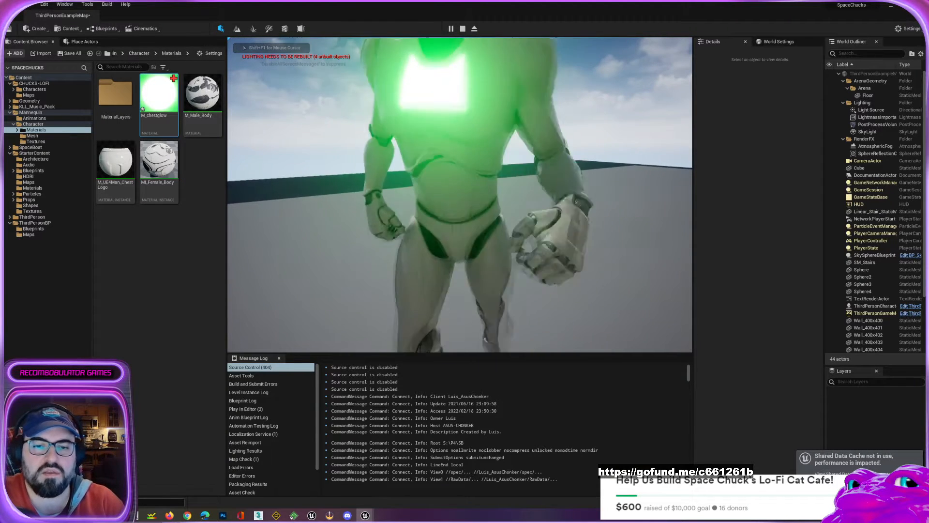
key("w")
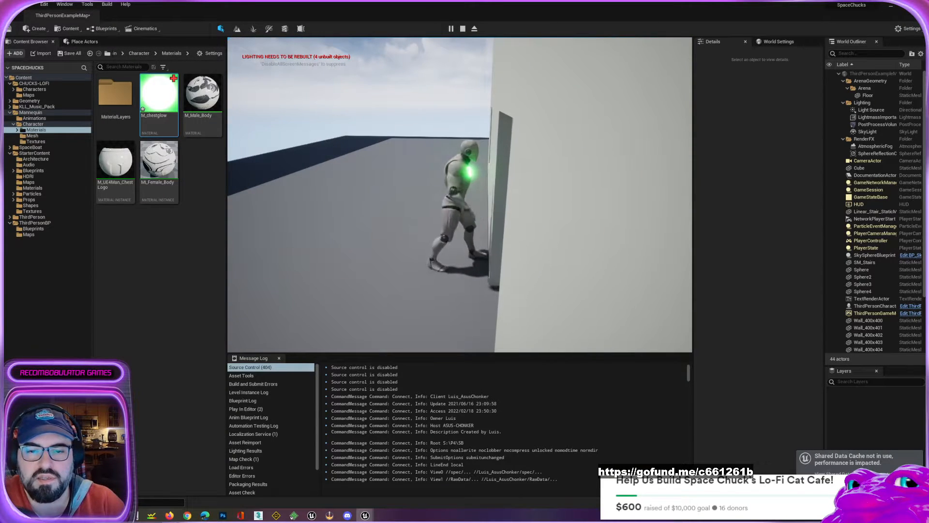
key("w")
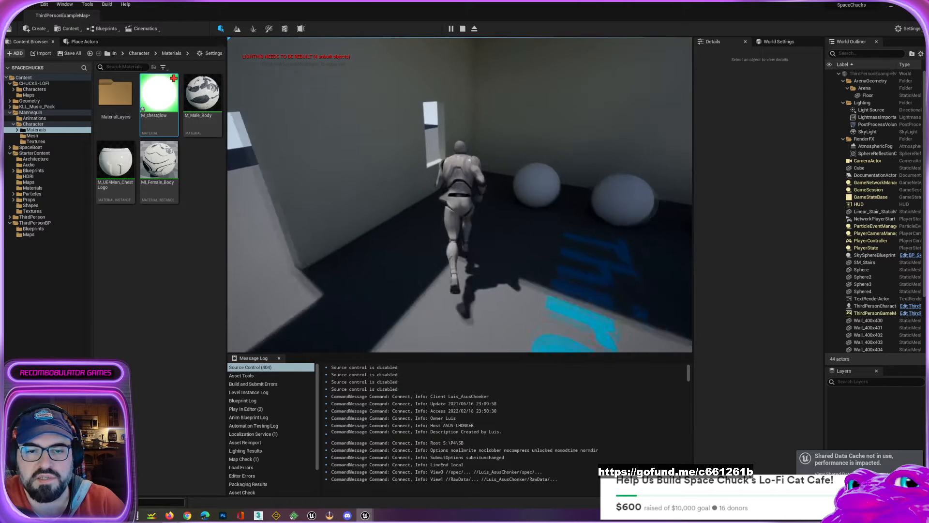
key("w")
key("d")
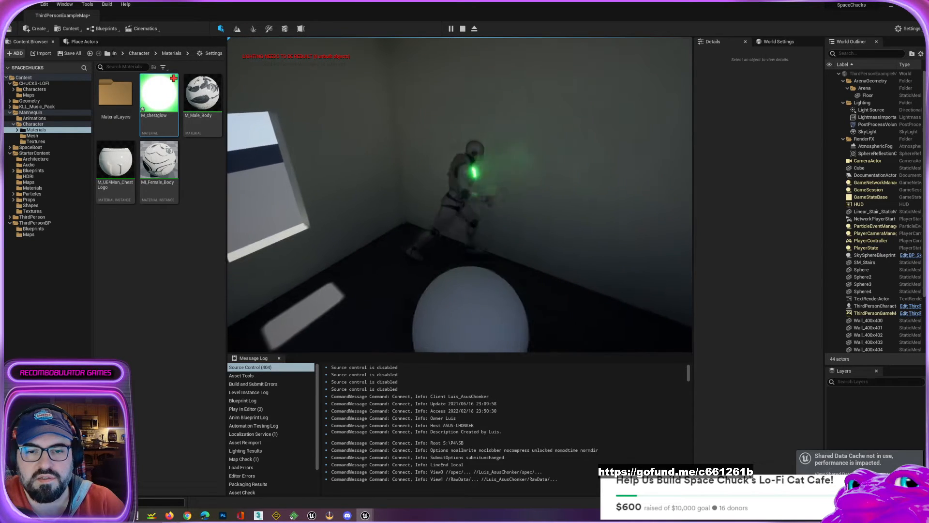
key("d")
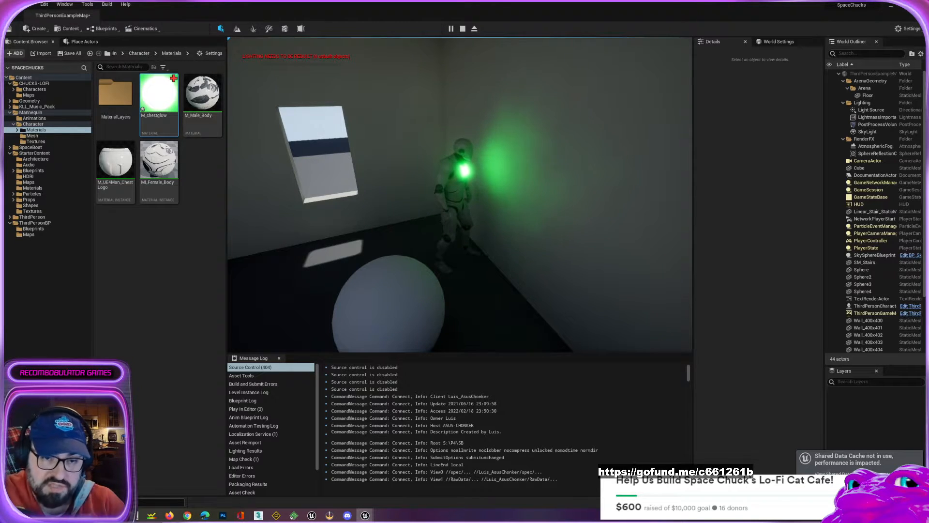
Turn the character around in the dark corner to examine how the chest glow lights the nearby walls.
key("w")
key("d")
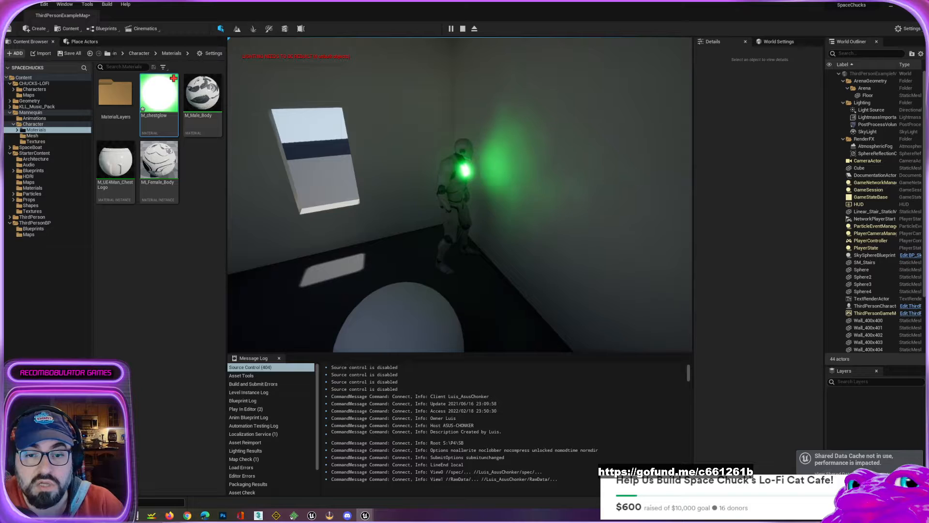
key("s")
key("d")
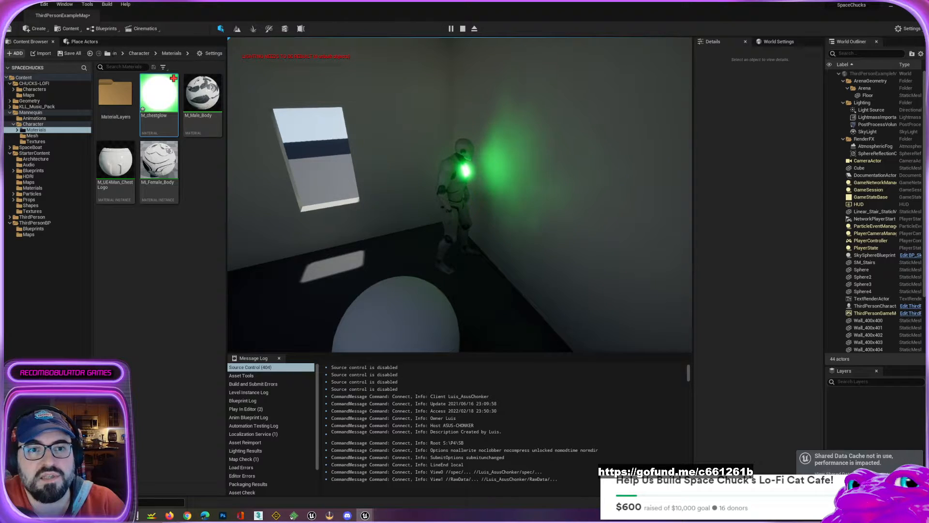
key("w")
key("d")
key("s")
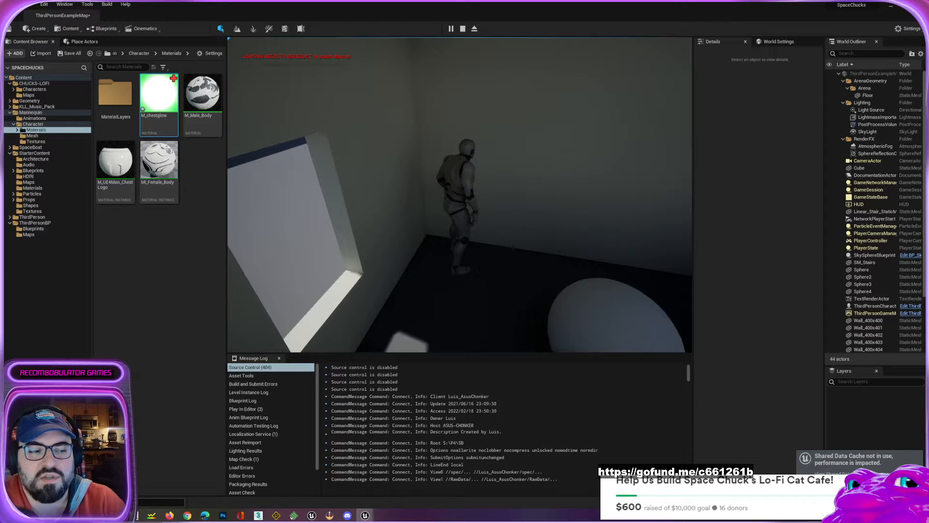
key("d")
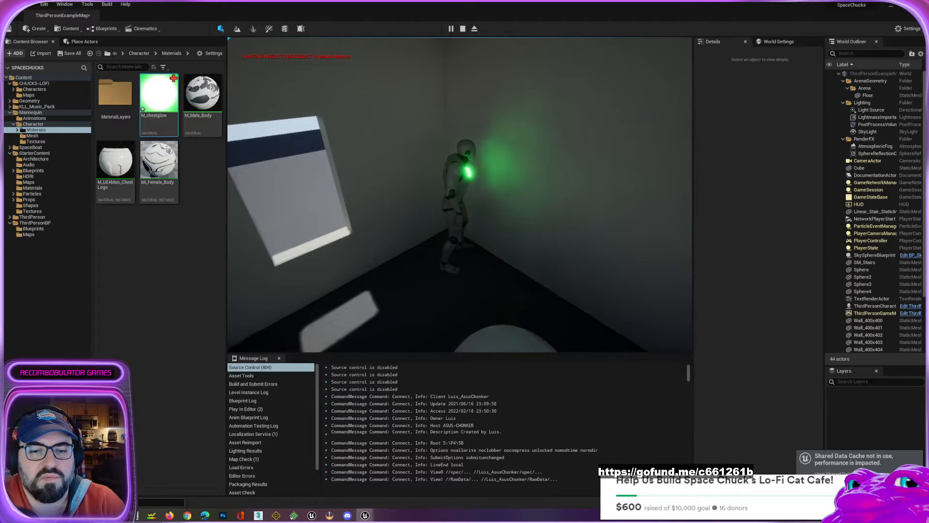
key("s")
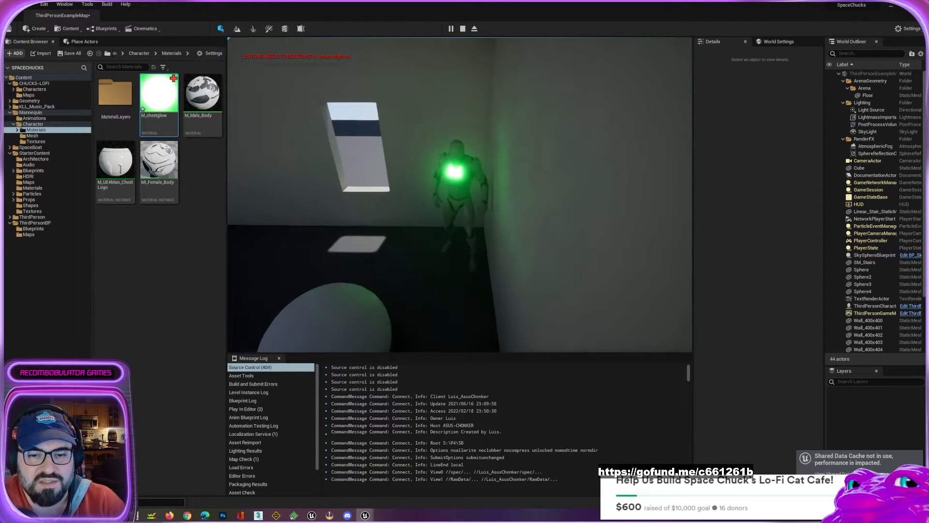
key("w")
key("d")
key("s")
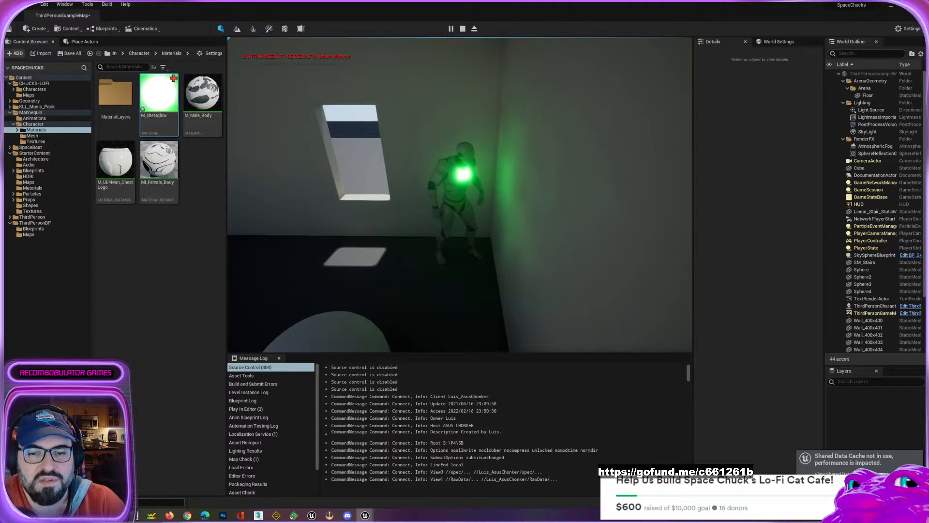
Walk the character between the open floor, the window wall and the corner to compare how the chest glow lights each surface.
key("d")
key("s")
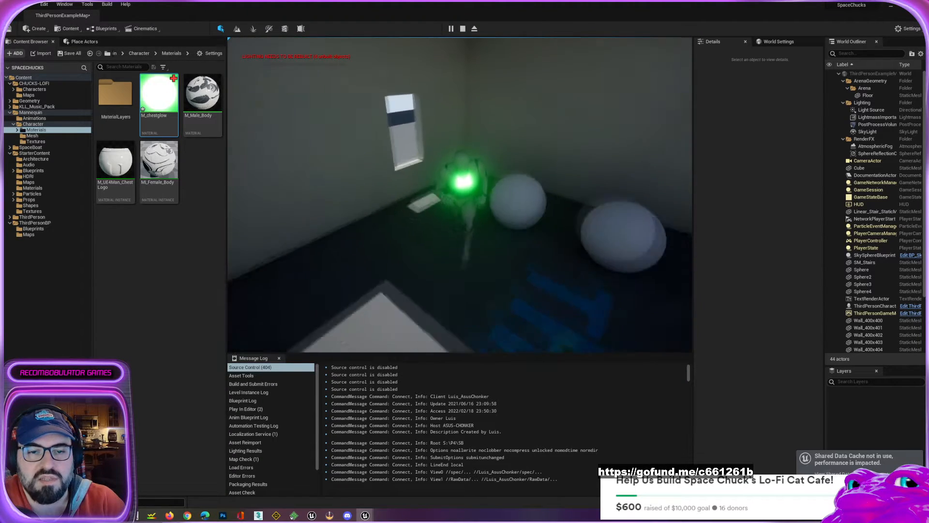
key("w")
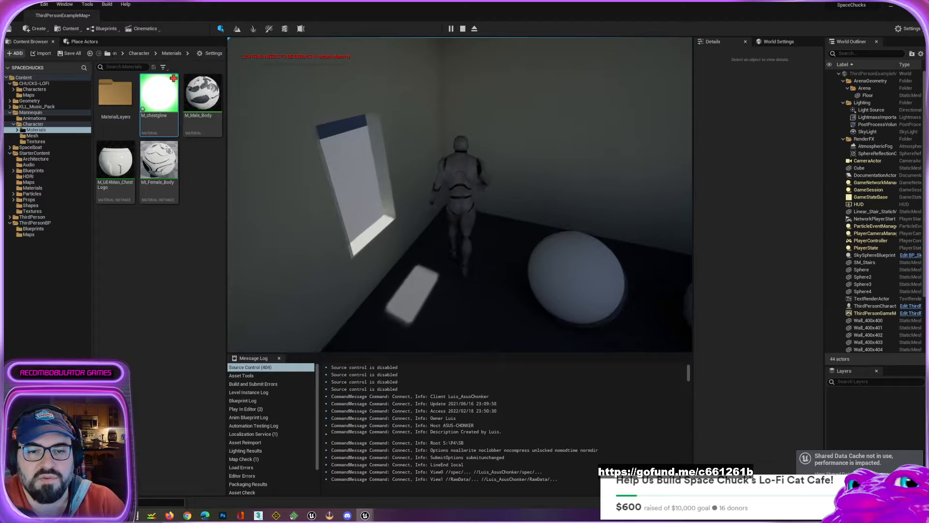
key("d")
key("s")
key("w")
key("a")
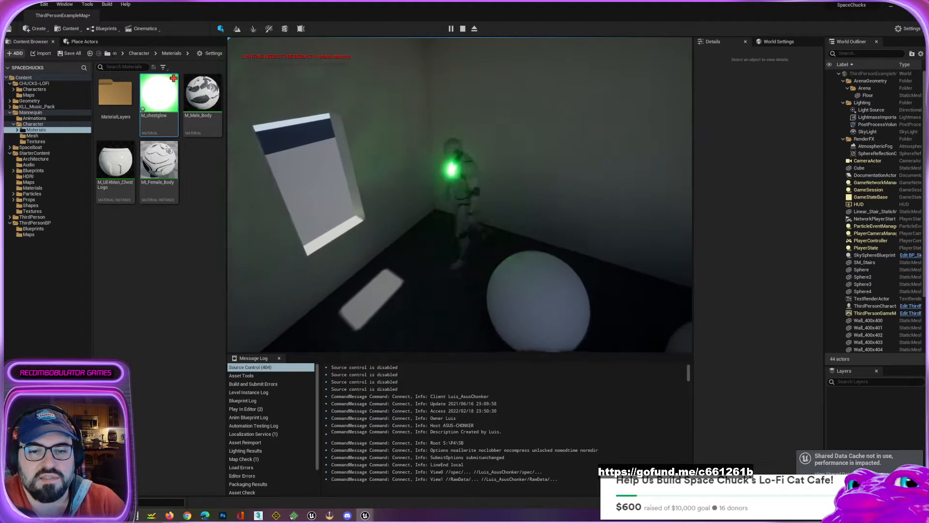
key("s")
key("w")
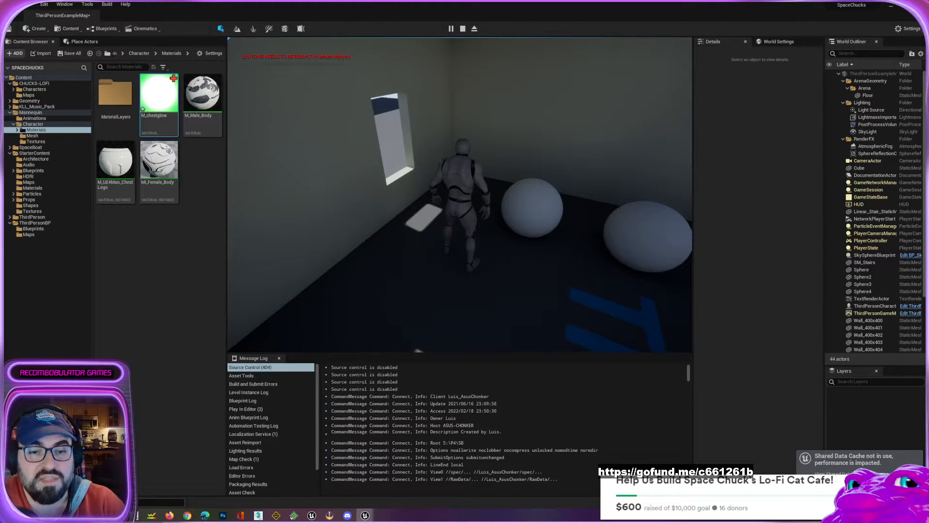
key("a")
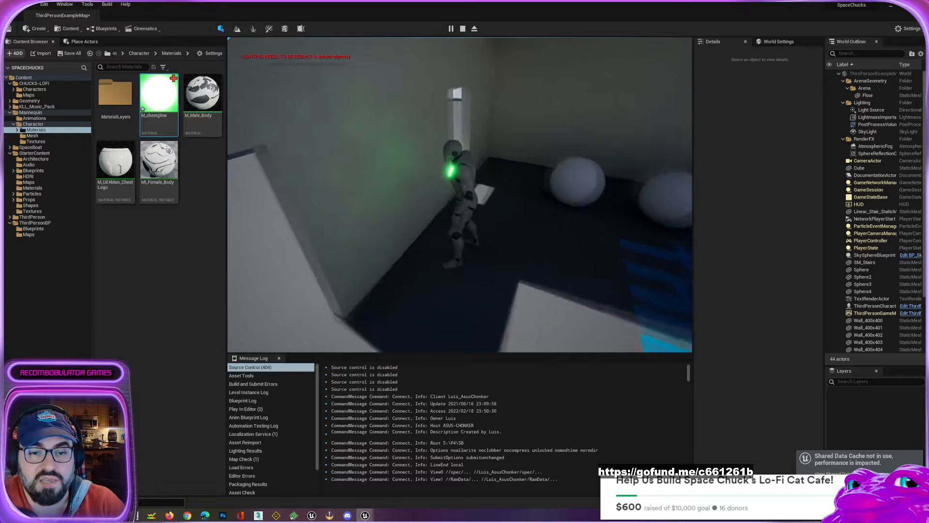
key("w")
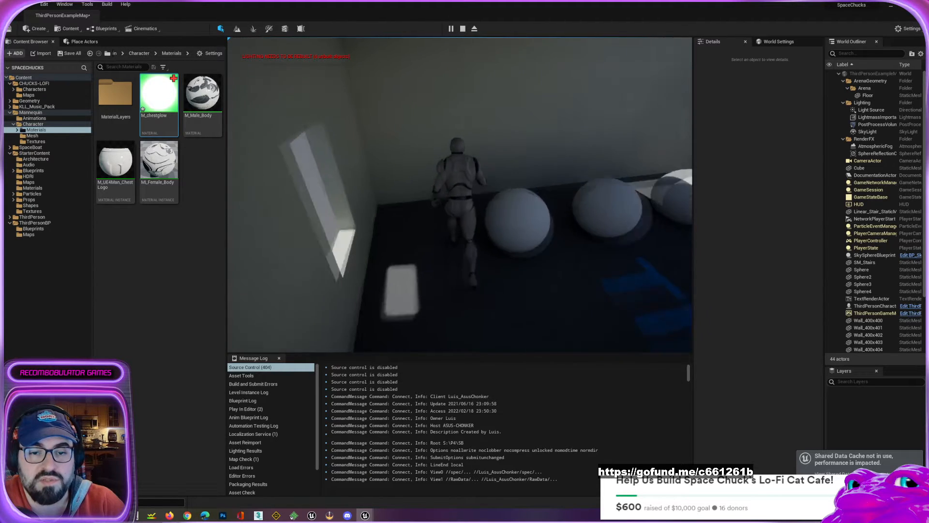
key("d")
key("w")
key("d")
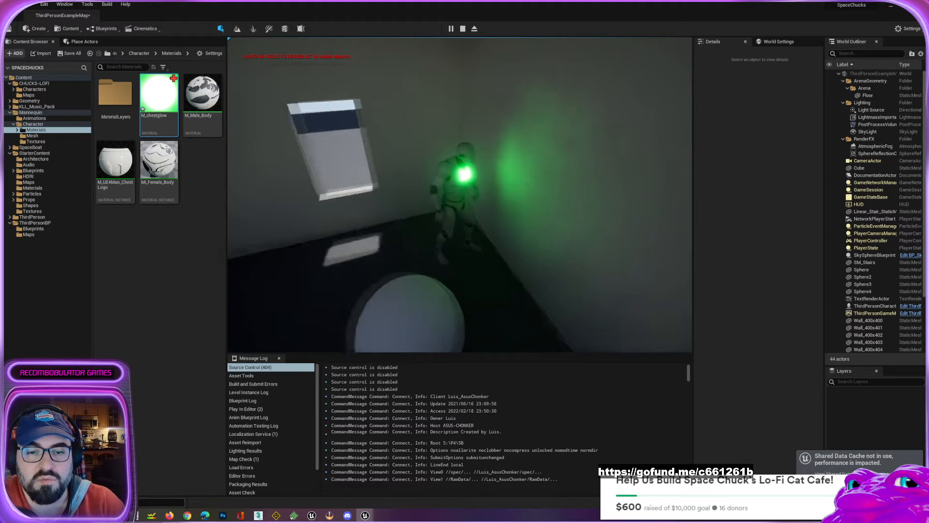
Walk the character out of the corner, stop the play session and bring up the ThirdPersonCharacter blueprint viewport.
key("s")
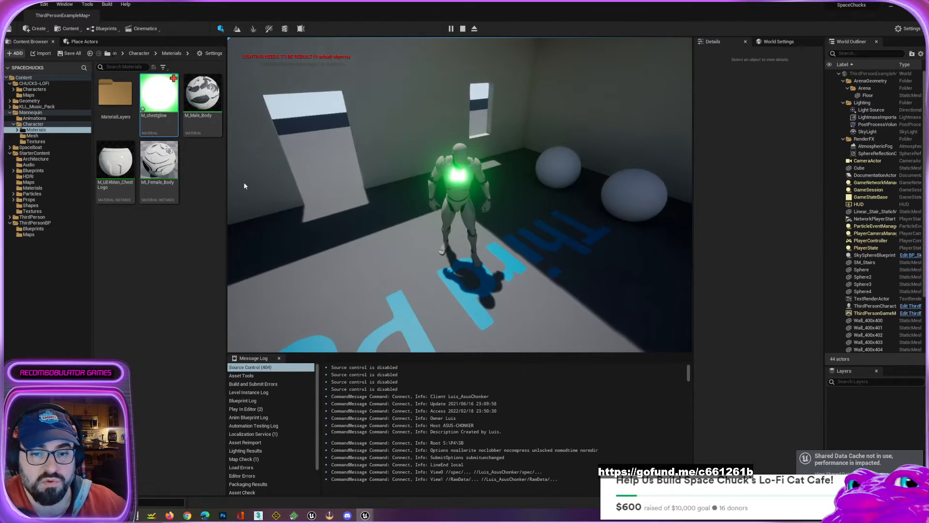
key("Escape")
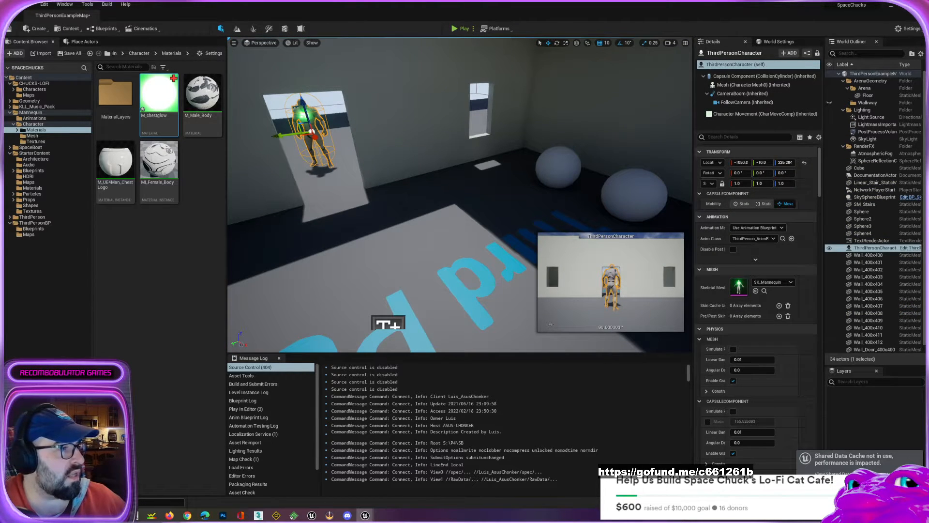
left_click_drag(0, 92, 513, 37)
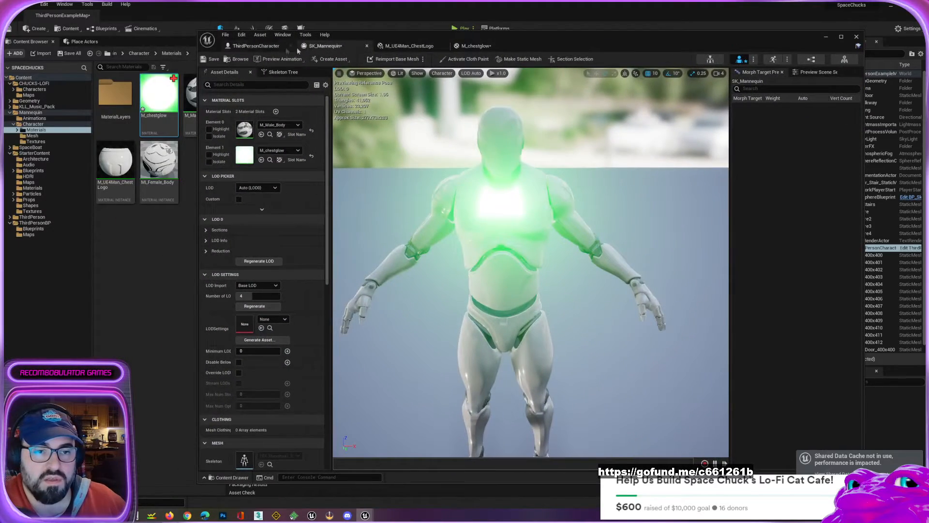
left_click(261, 46)
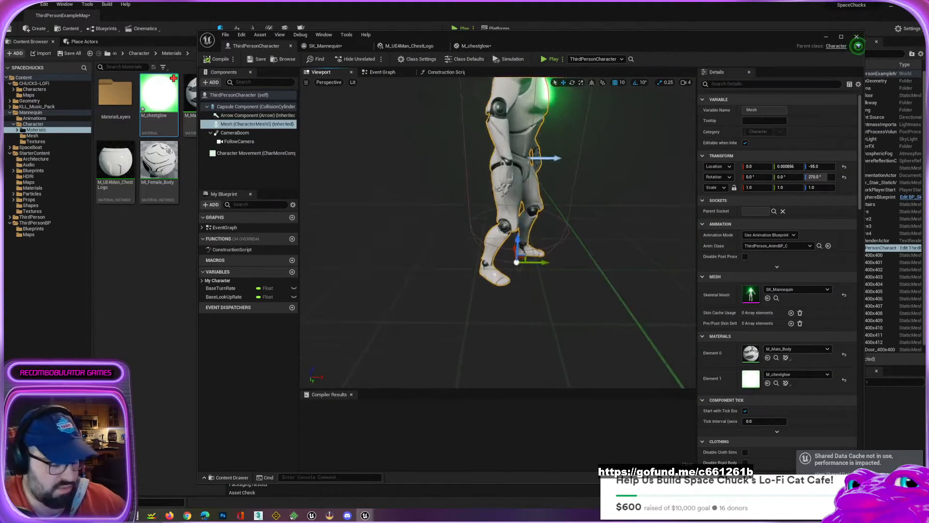
Add a Point Light component under the character's Mesh and place it in front of the chest at about Y 20, Z 130.
right_click_drag(498, 232, 550, 292)
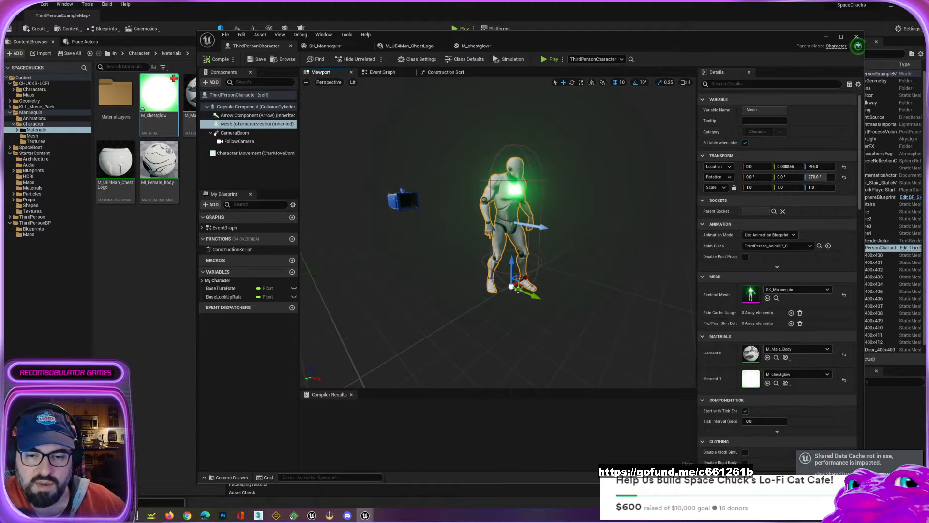
right_click_drag(433, 341, 462, 349)
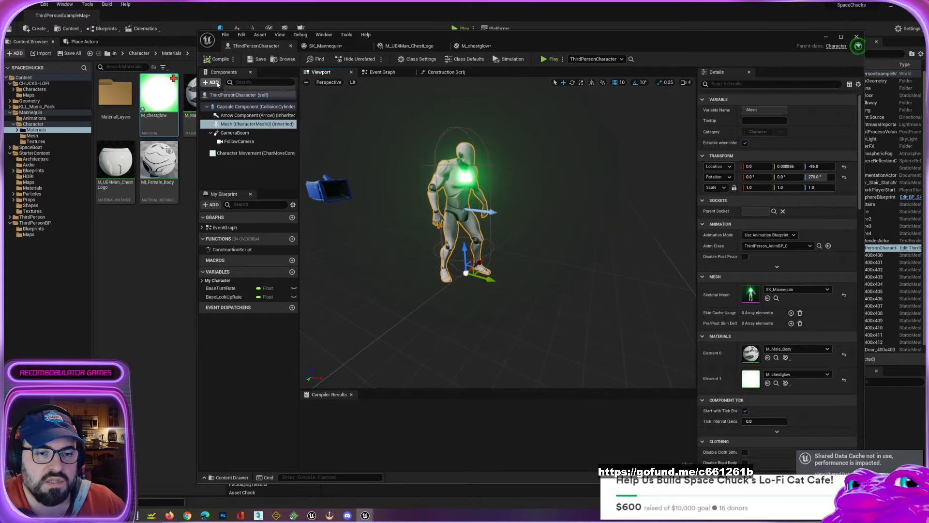
left_click(211, 82)
left_click(221, 137)
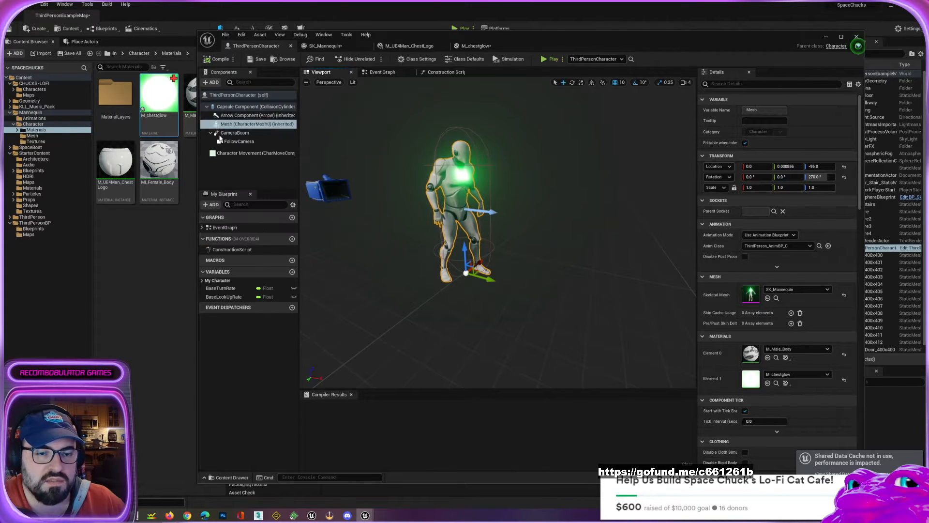
left_click_drag(465, 255, 496, 185)
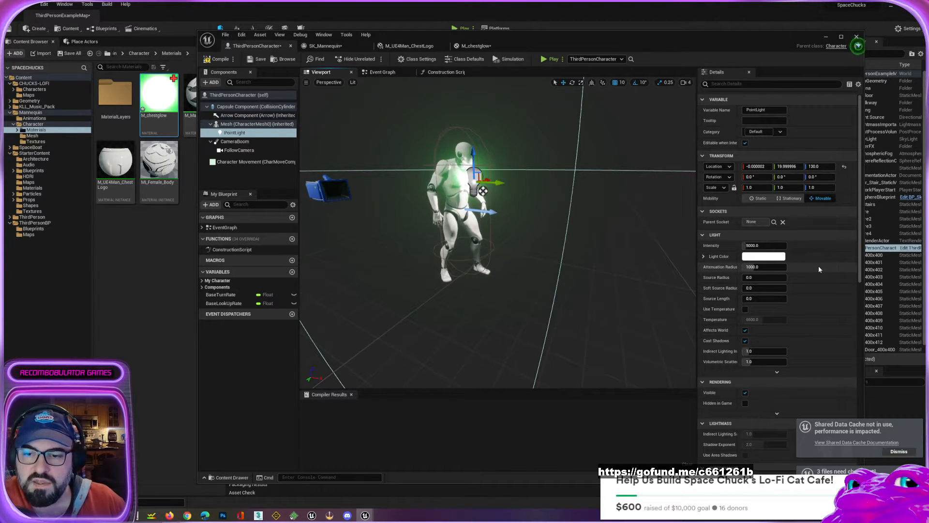
Reduce the point light's attenuation radius to about 195.66 and set its light color to bright green (R 0.023822, G 1.0, B 0.0).
mouse_move(770, 266)
left_mouse_down()
mouse_move(738, 267)
mouse_move(770, 268)
left_mouse_up()
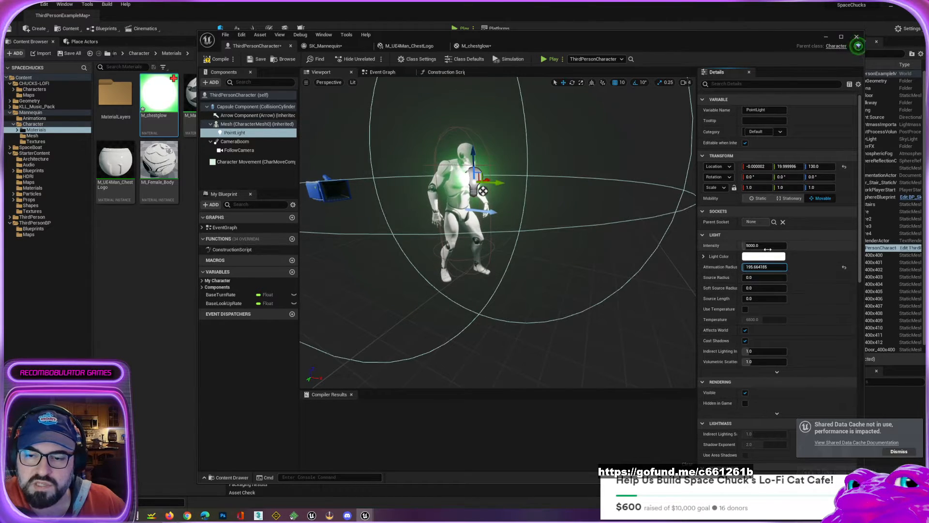
left_click(769, 256)
left_click(794, 353)
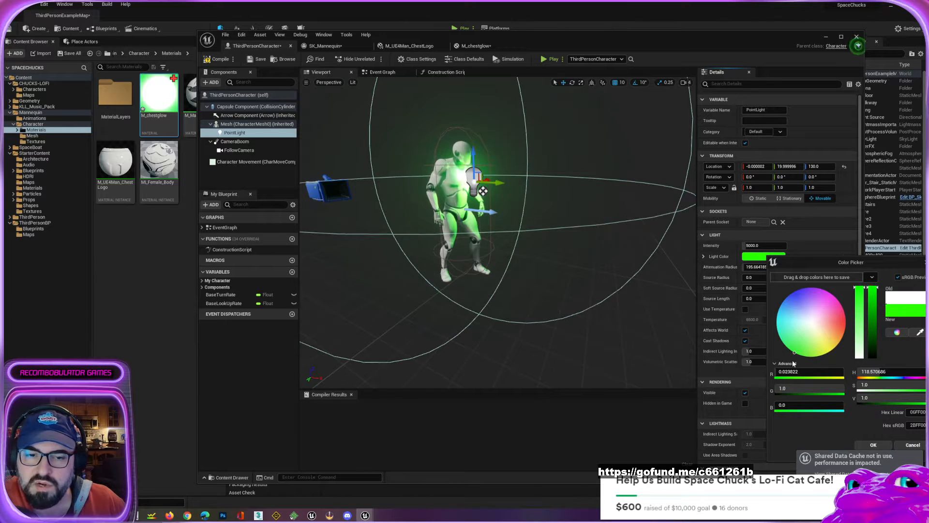
left_click(869, 445)
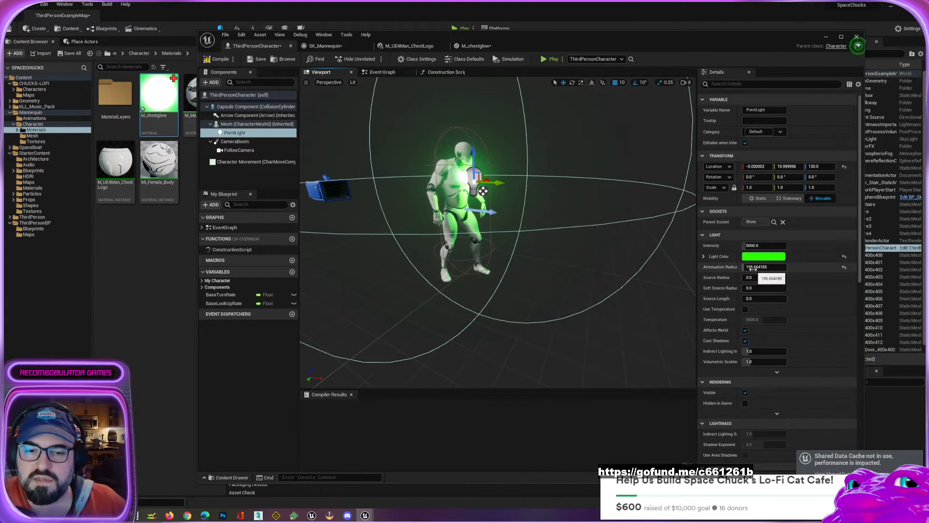
Raise the point light's intensity to about 31882.5.
left_click_drag(753, 246, 743, 246)
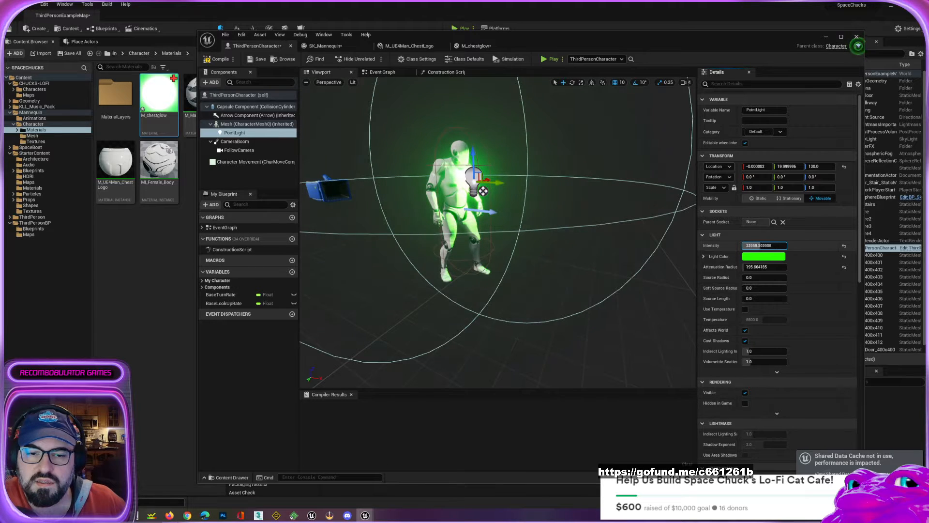
left_click_drag(767, 246, 764, 245)
scroll(744, 301, "down", 5)
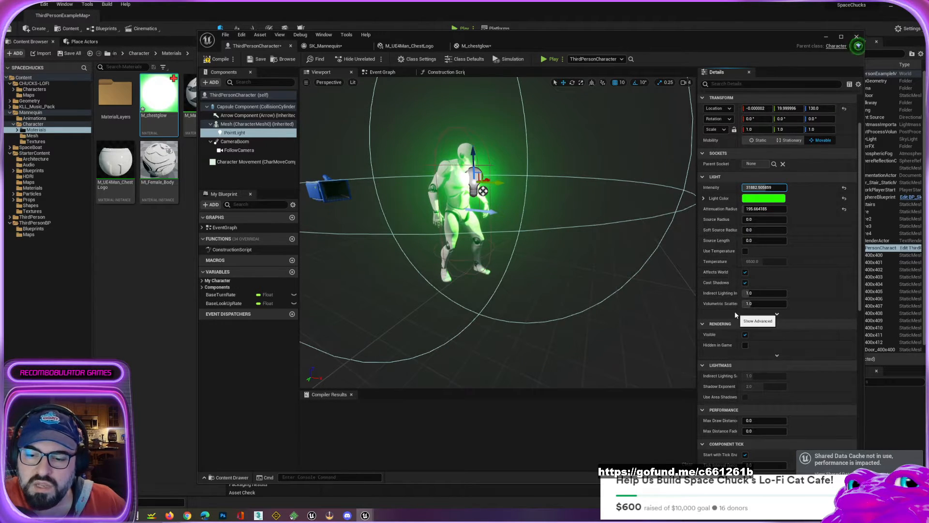
scroll(735, 314, "down", 1)
scroll(706, 223, "up", 5)
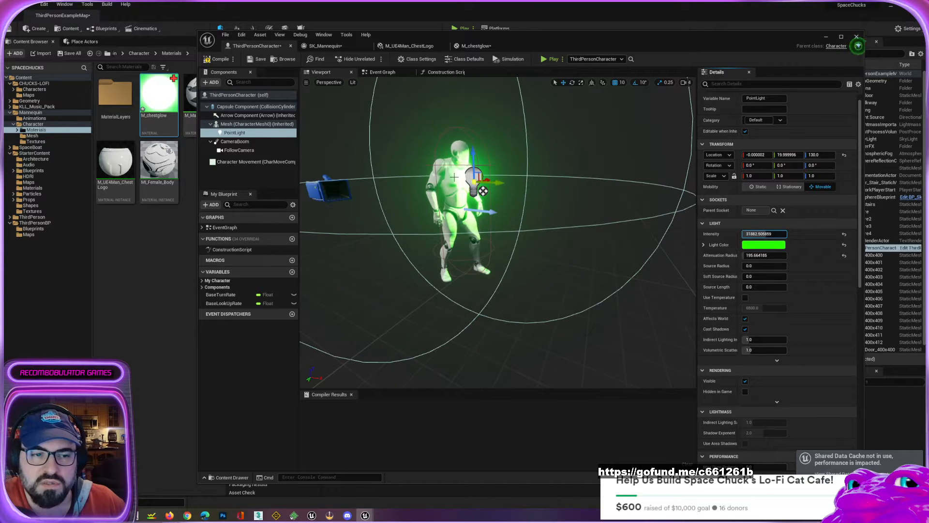
left_click_drag(233, 133, 233, 126)
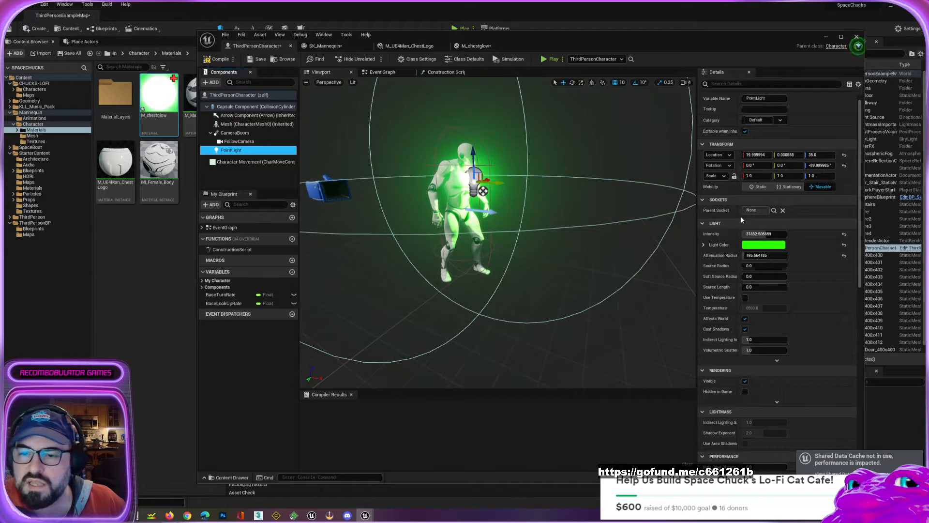
left_click(773, 212)
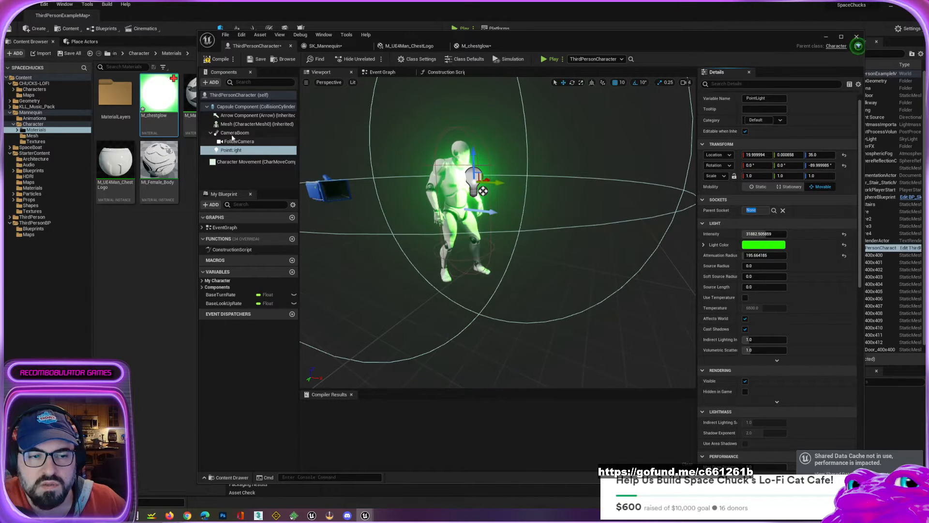
left_click(231, 151)
left_click_drag(231, 150, 233, 124)
left_click(767, 214)
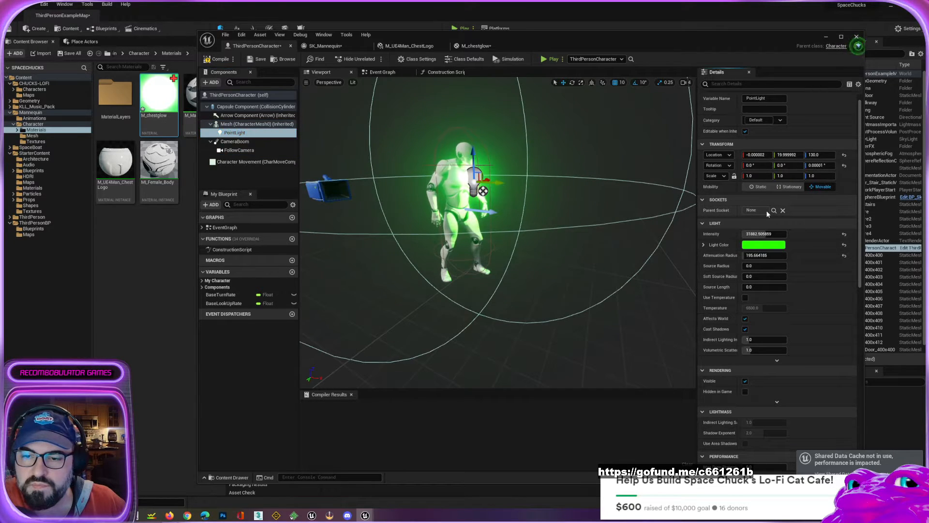
left_click(243, 126)
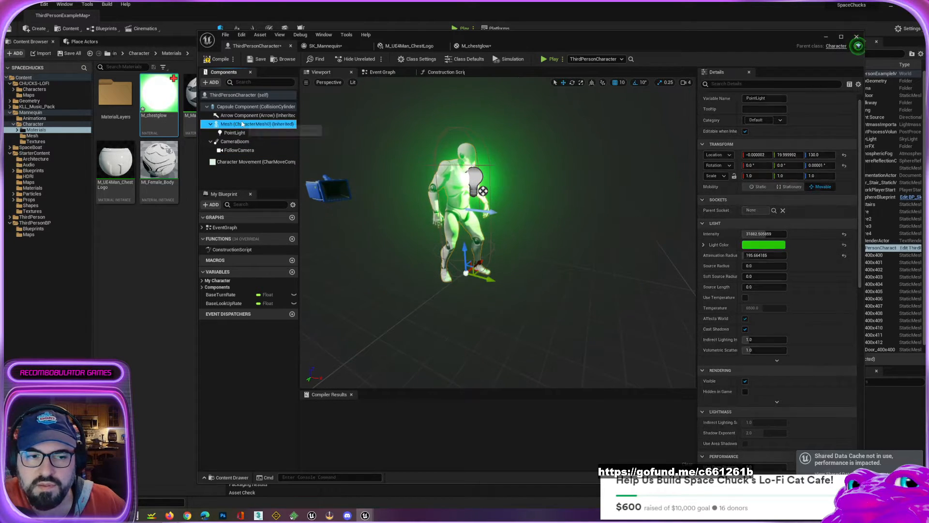
left_click(233, 132)
left_click(760, 210)
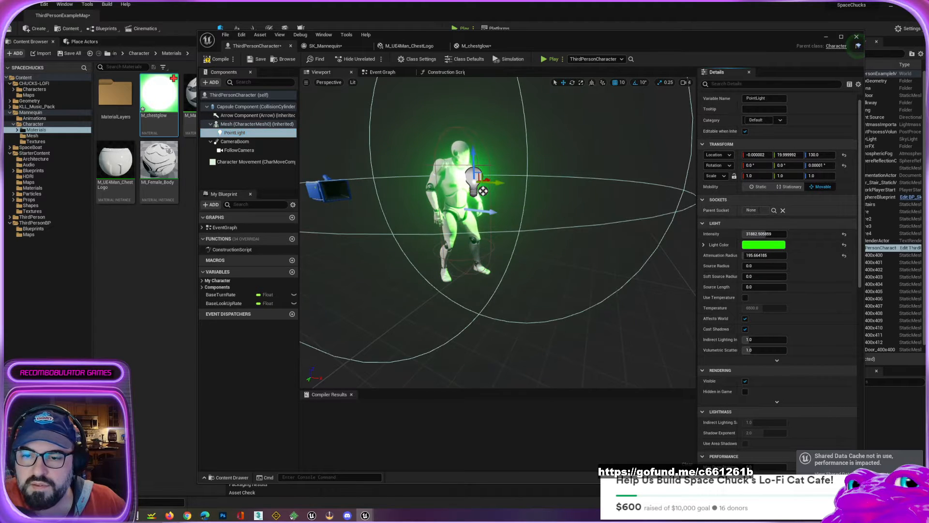
left_click(782, 213)
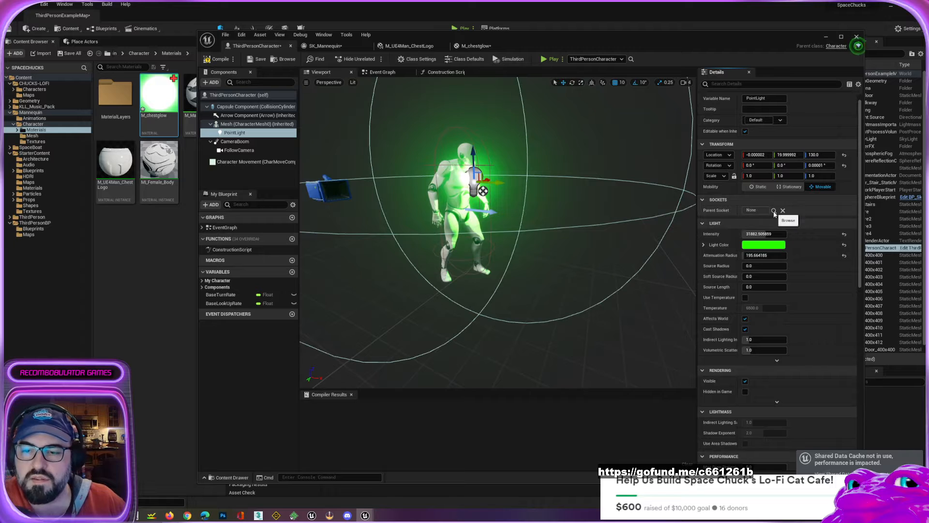
Attach the point light to the spine_03 bone as its parent socket.
left_click(774, 212)
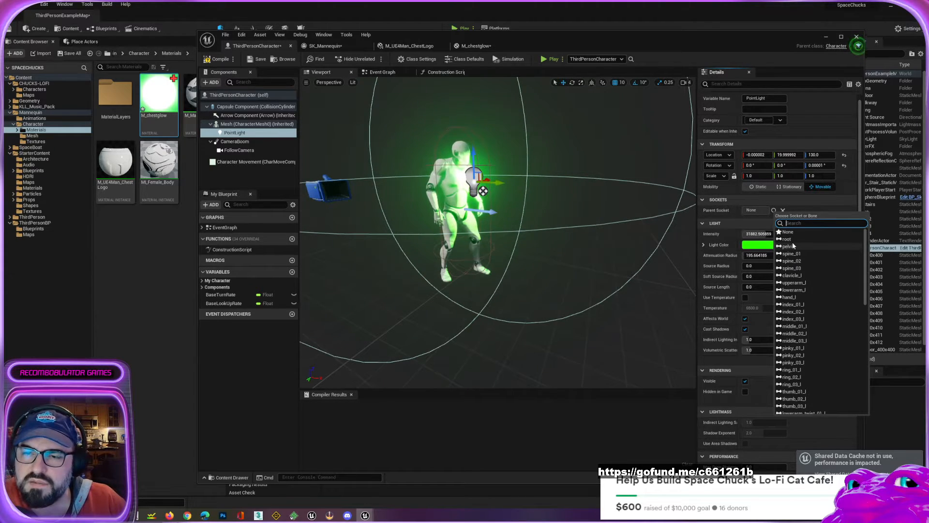
scroll(797, 261, "down", 6)
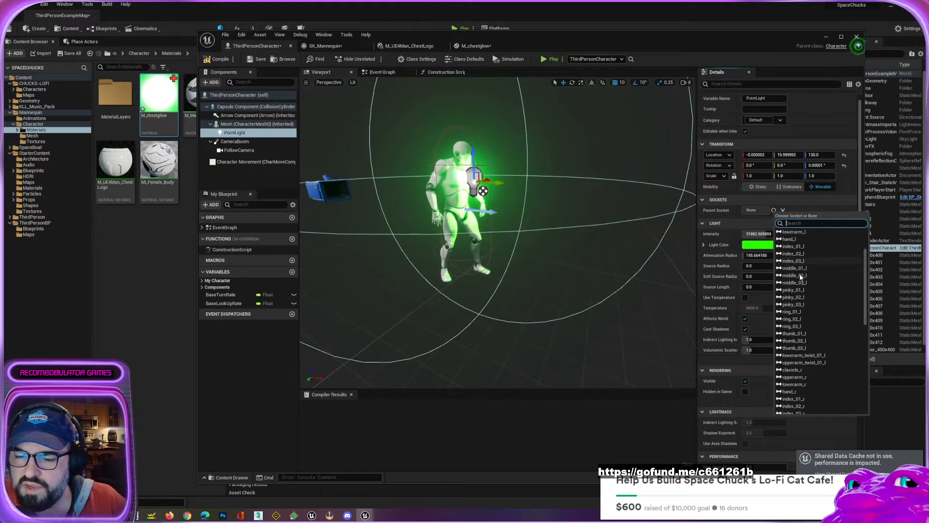
scroll(801, 274, "down", 4)
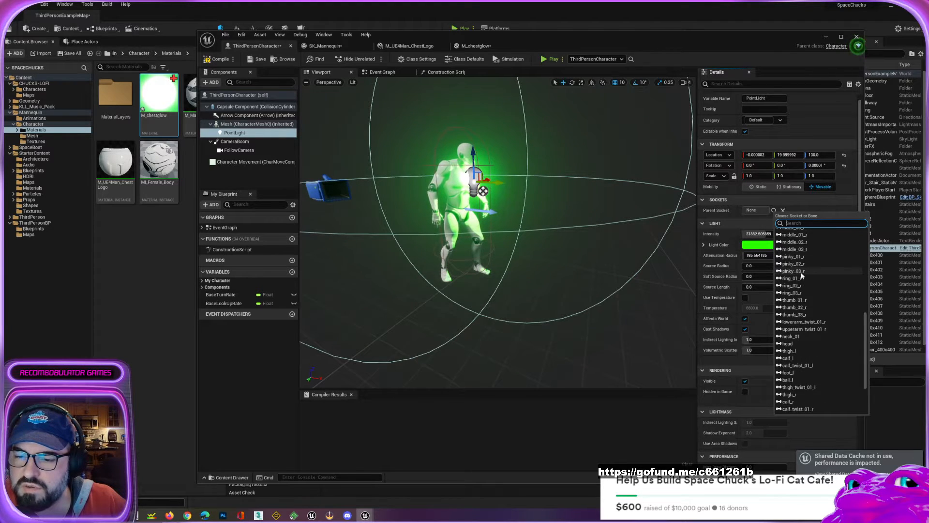
scroll(800, 272, "up", 4)
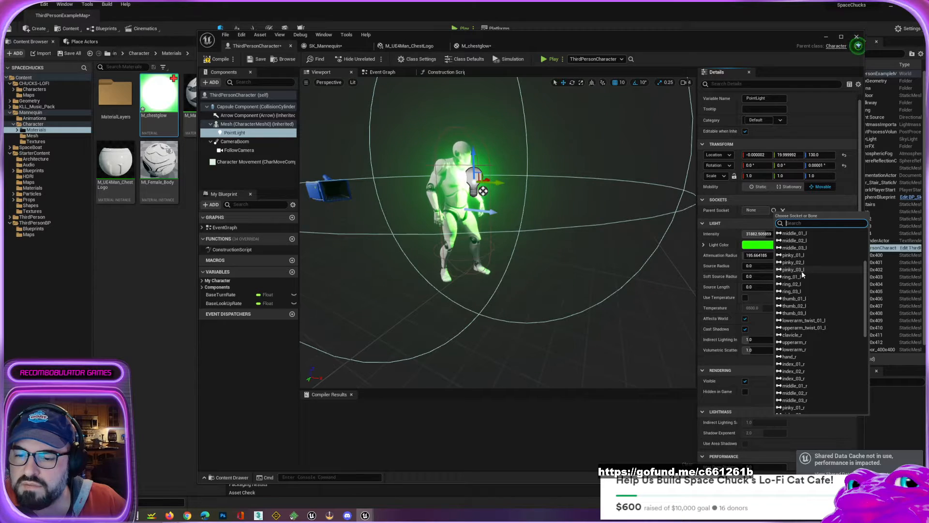
scroll(801, 274, "up", 3)
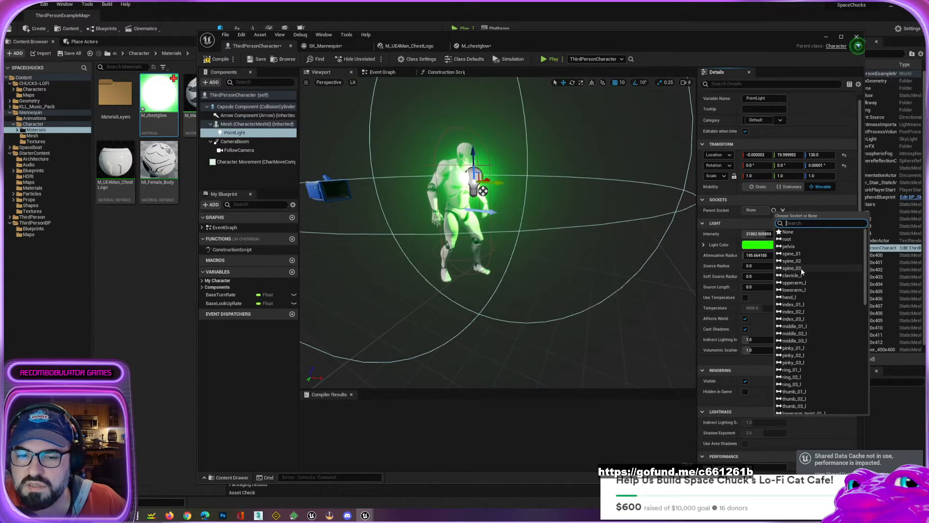
left_click(800, 268)
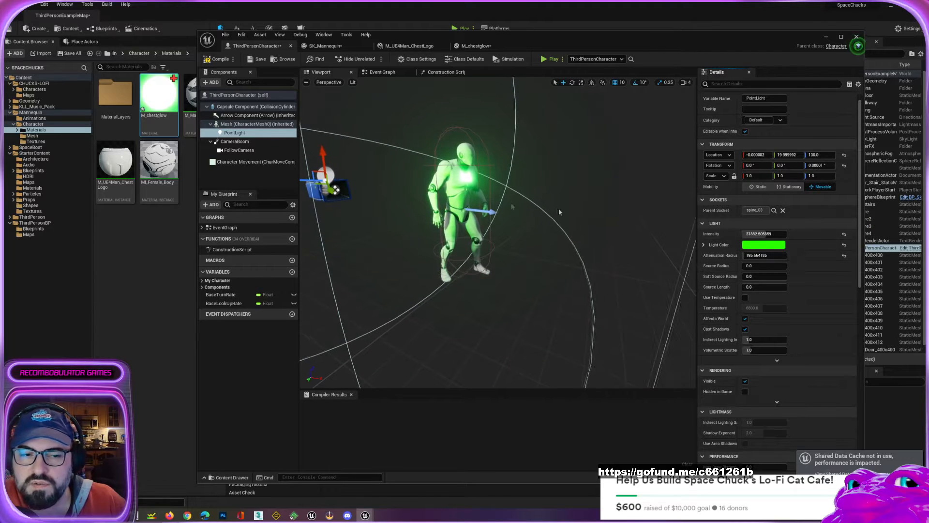
Reset the point light's location to 0, 0, 0 and move it about 20 units along Y in front of the chest.
left_click(764, 156)
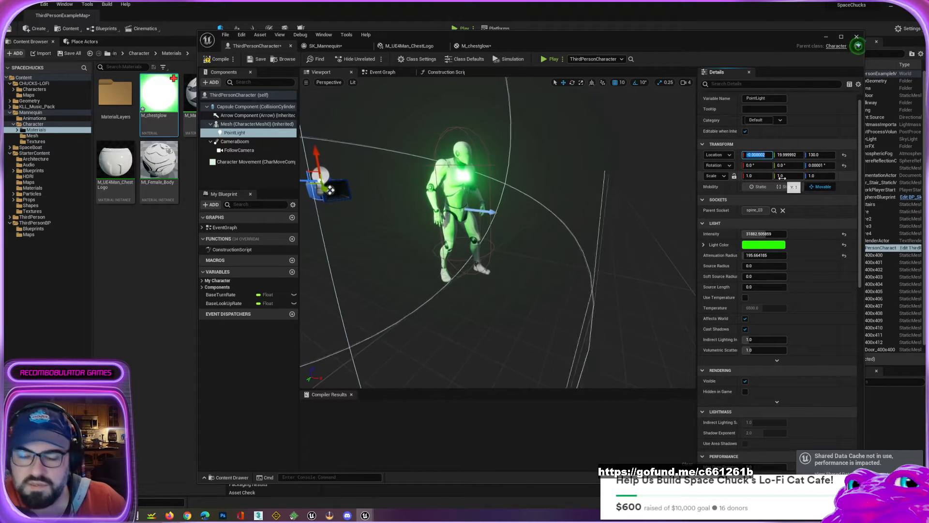
type("0")
left_click(799, 156)
type("0")
left_click(825, 156)
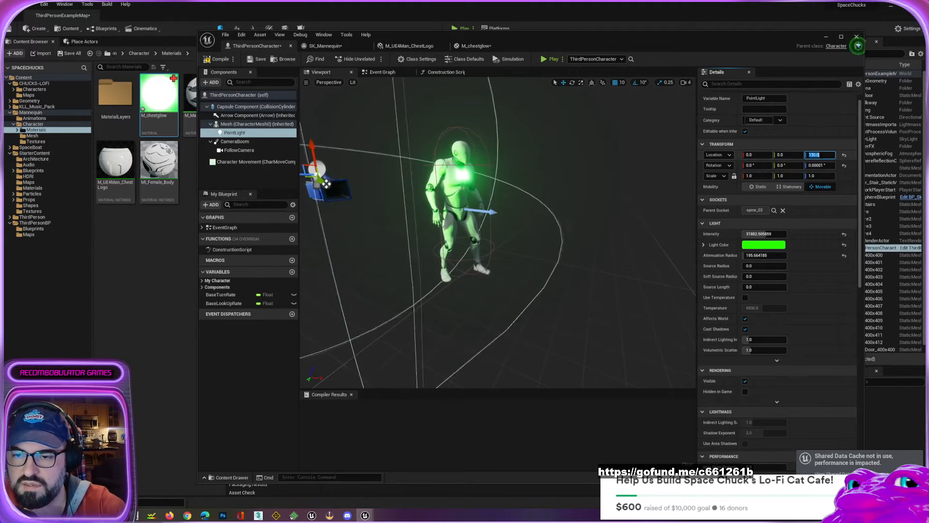
type("0")
key("Return")
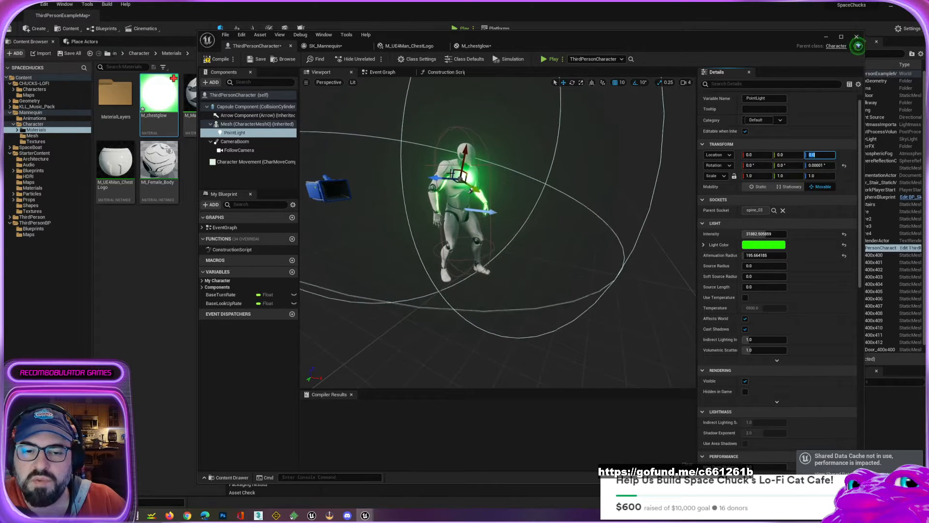
right_click_drag(467, 185, 479, 186)
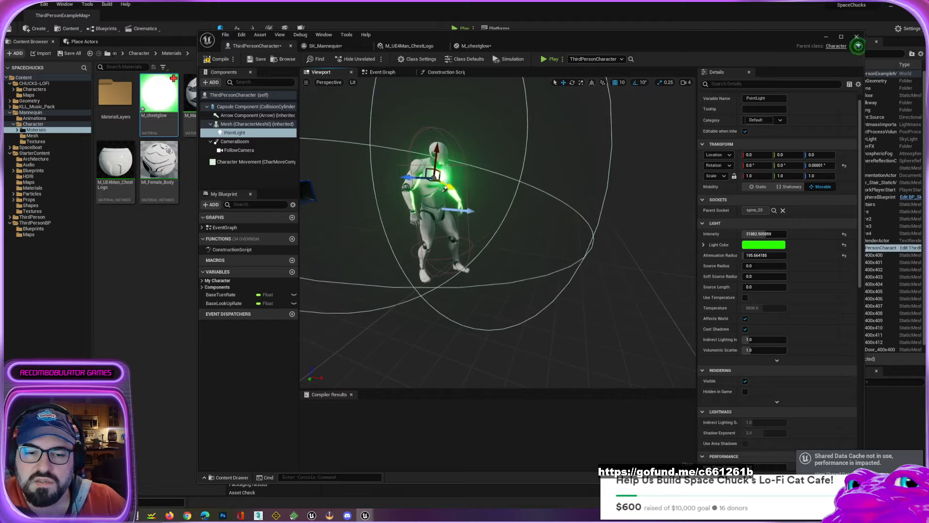
left_click_drag(445, 187, 454, 194)
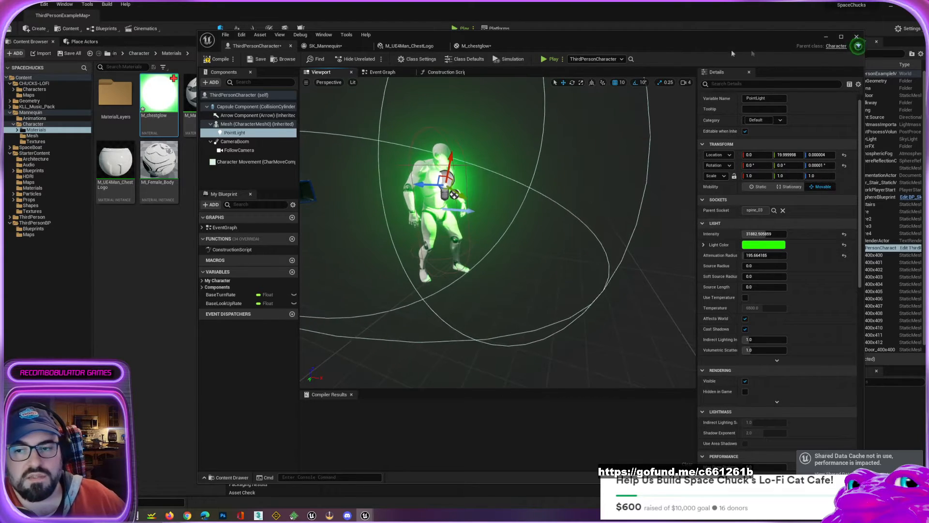
Play the level and run the mannequin into the room to check the green chest light on the corner walls and nearby spheres.
left_click_drag(750, 43, 0, 58)
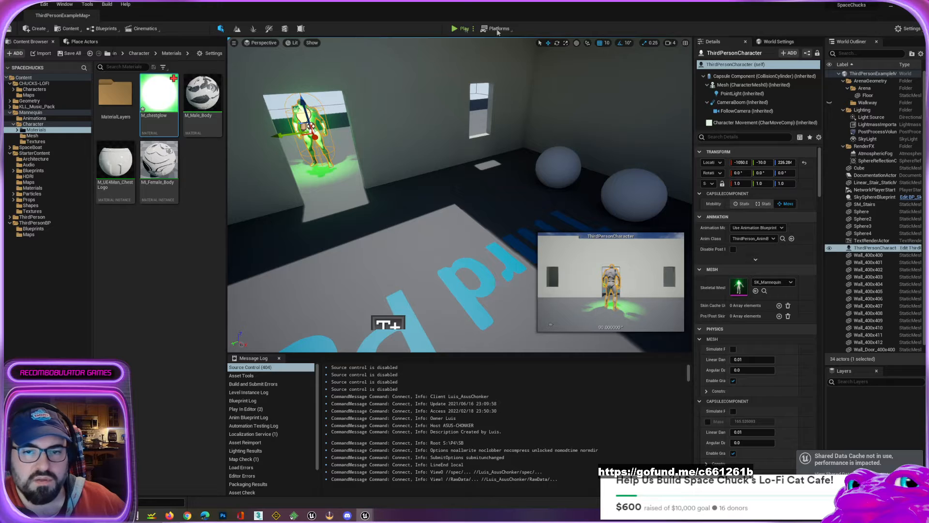
left_click(462, 29)
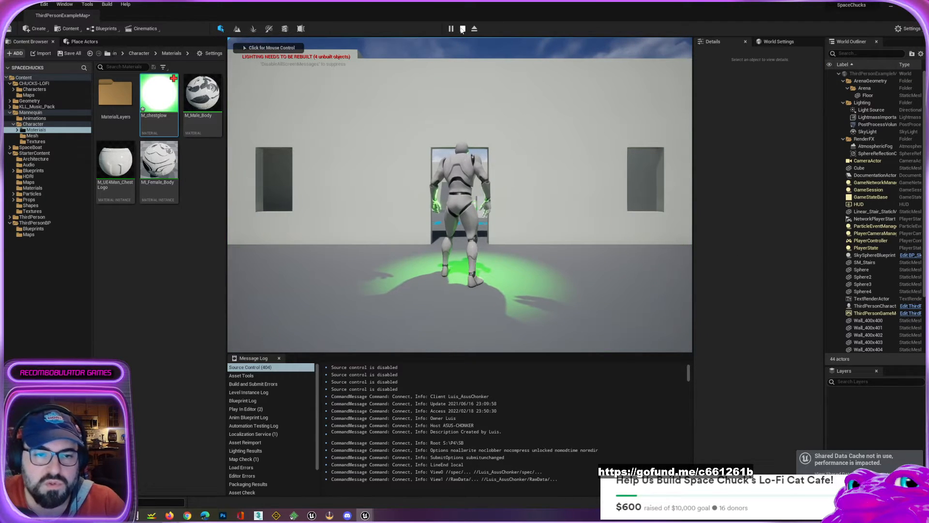
left_click(443, 140)
key("s")
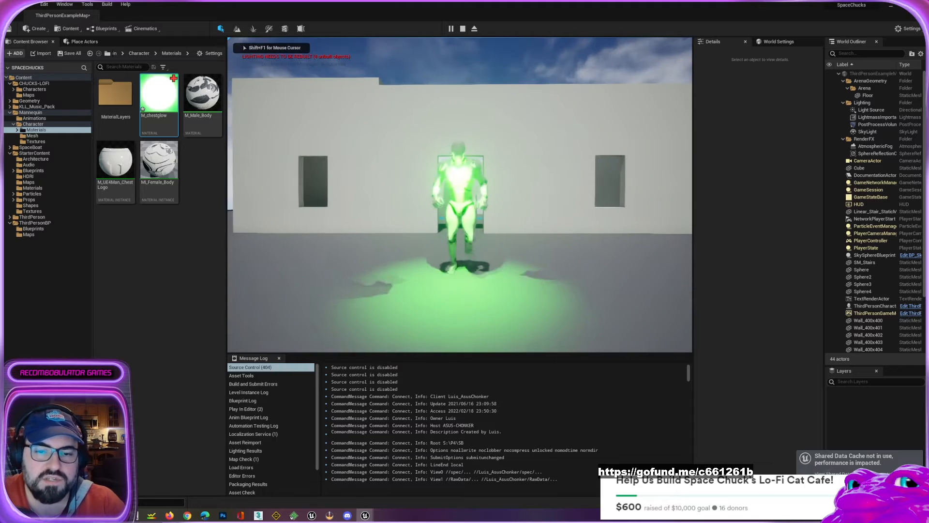
key("w")
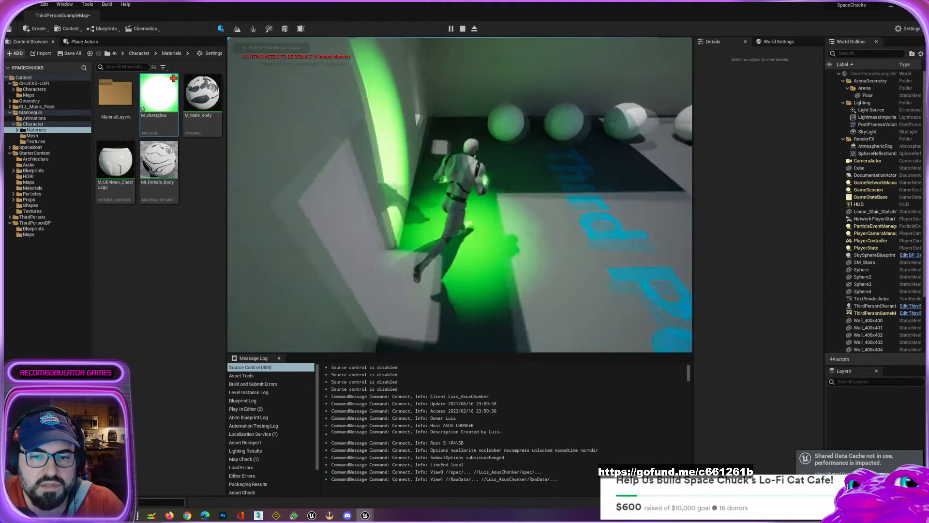
key("d")
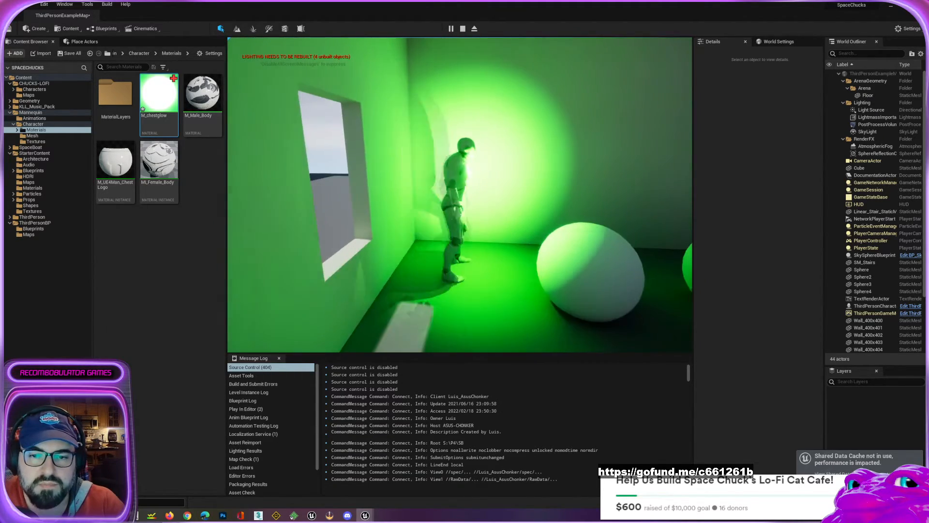
key("w")
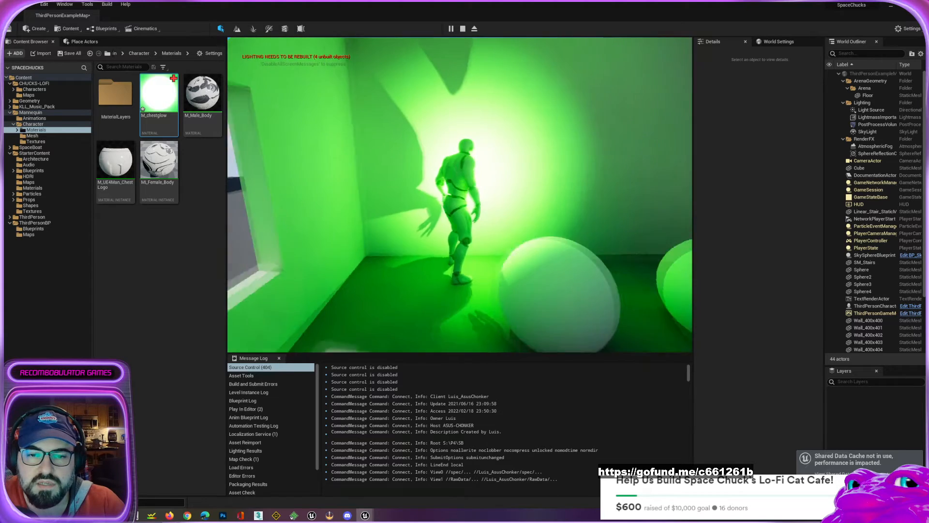
key("w")
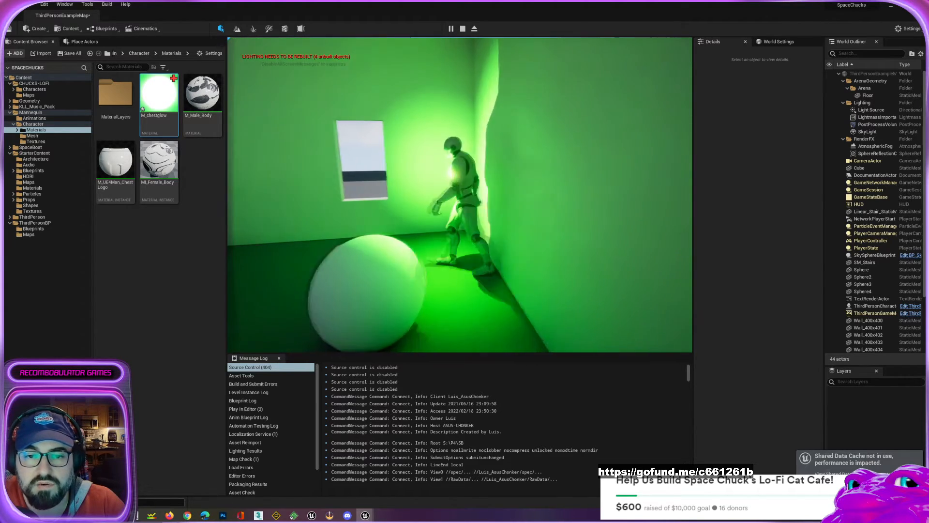
key("w")
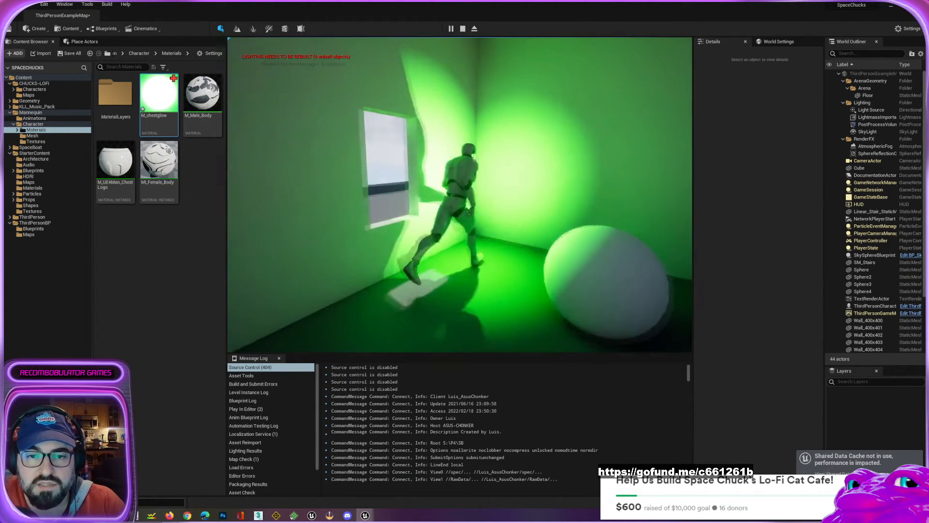
key("s")
key("w")
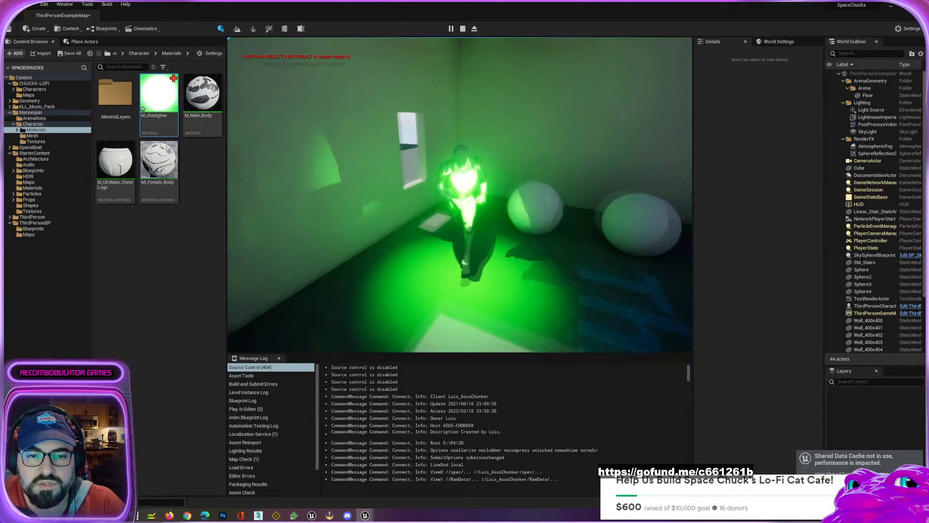
key("w")
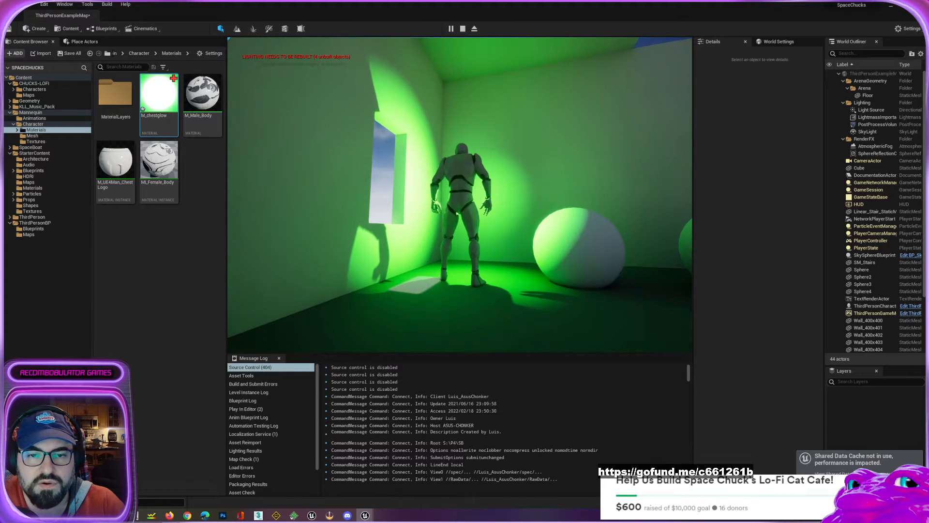
key("s")
key("s")
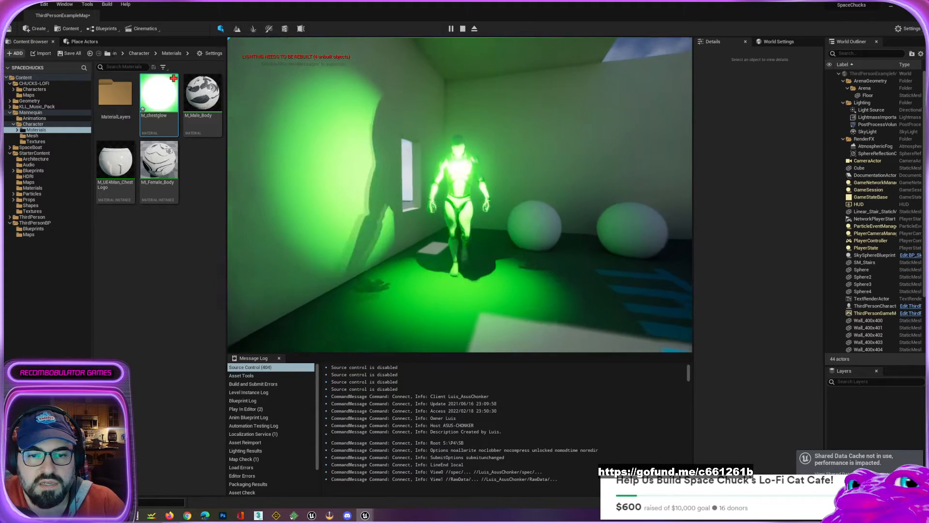
key("s")
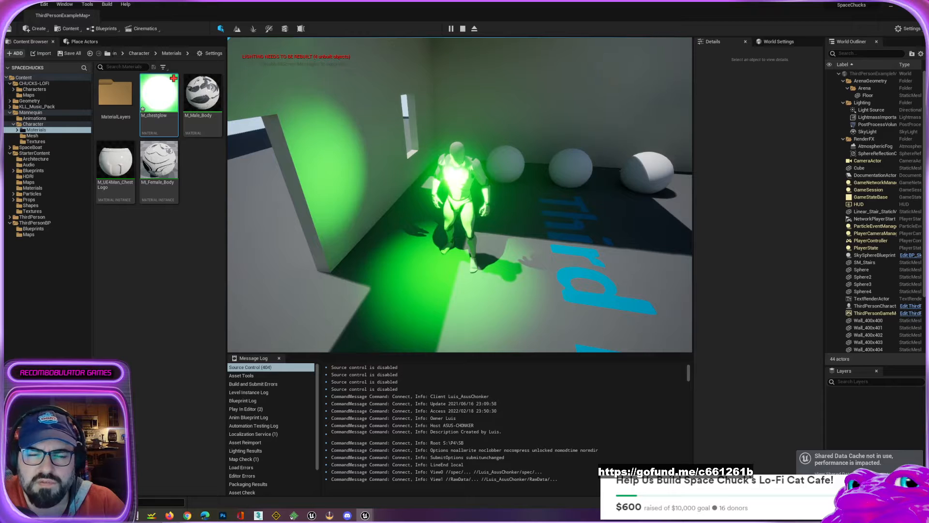
key("w")
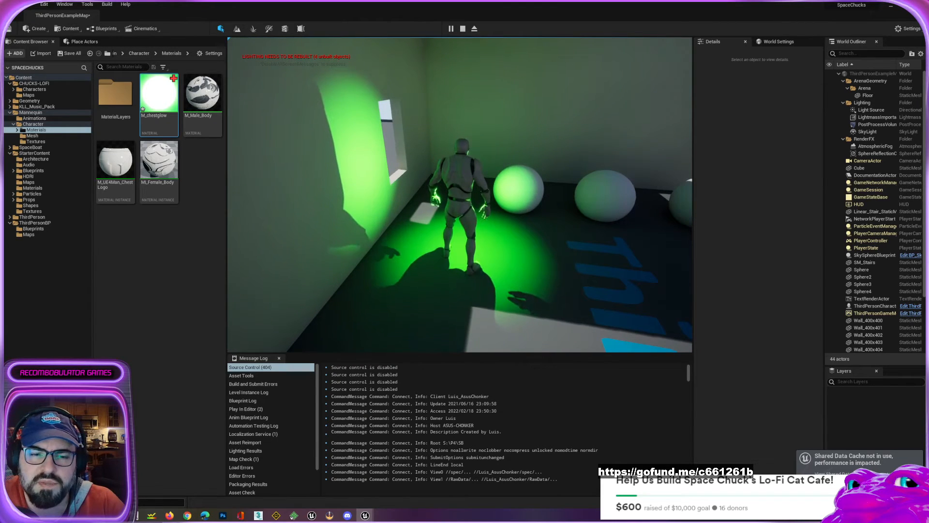
key("s")
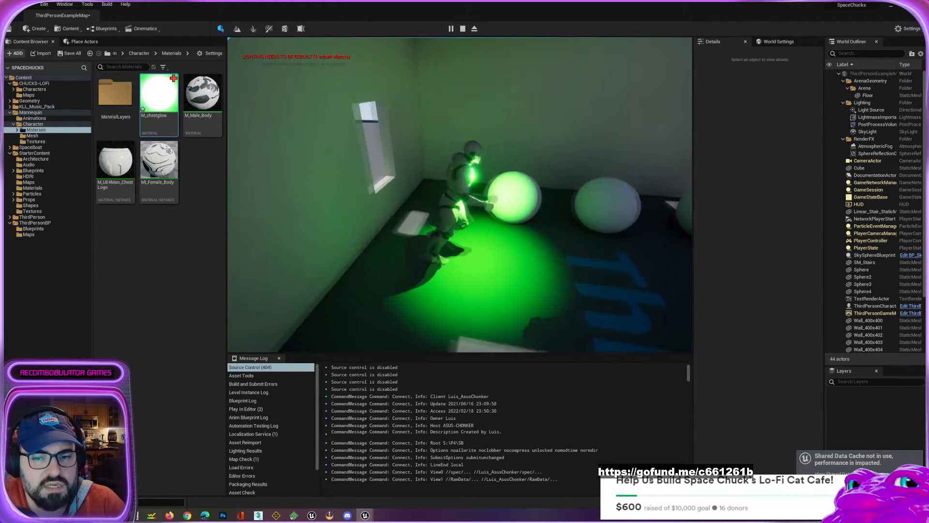
key("w")
key("s")
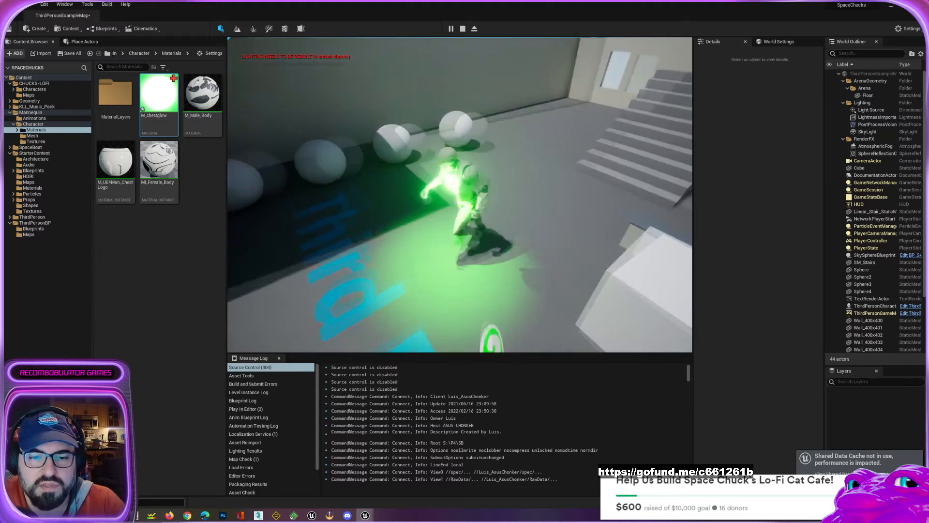
Run the mannequin around the floor lettering, spheres and white cube to examine the moving green light, and end the play session.
key("a")
key("w")
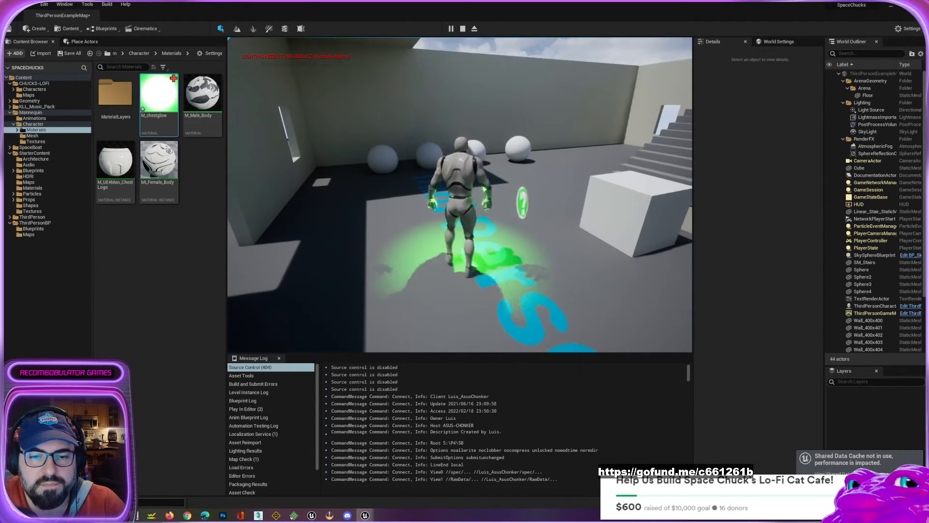
key("a")
key("s")
key("d")
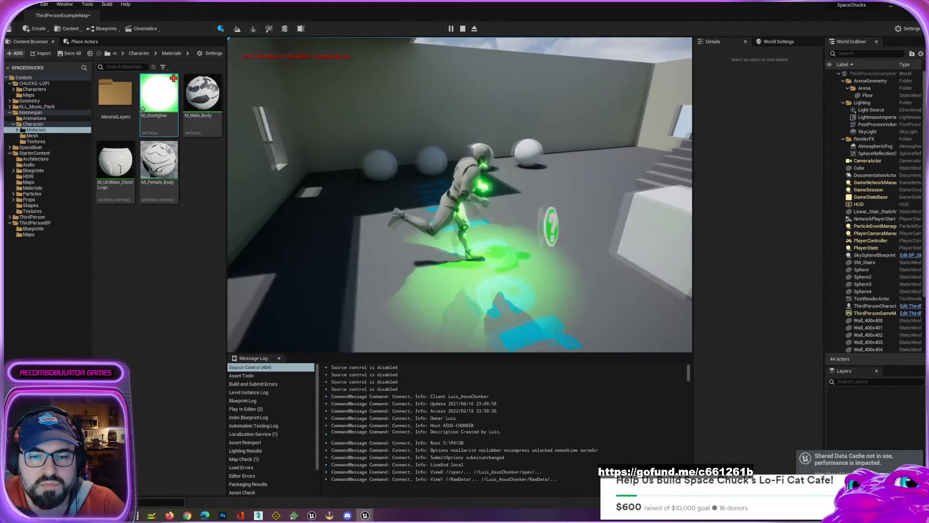
key("s")
key("a")
key("w")
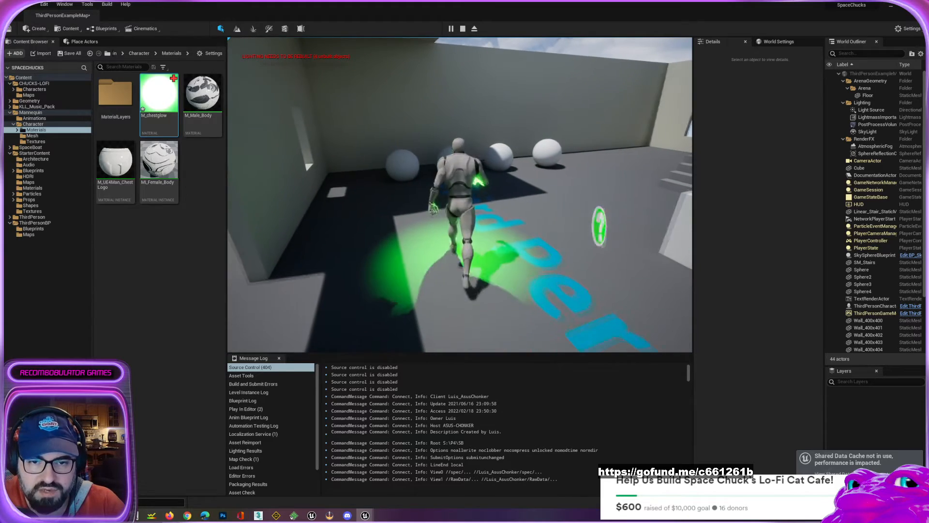
key("s")
key("w")
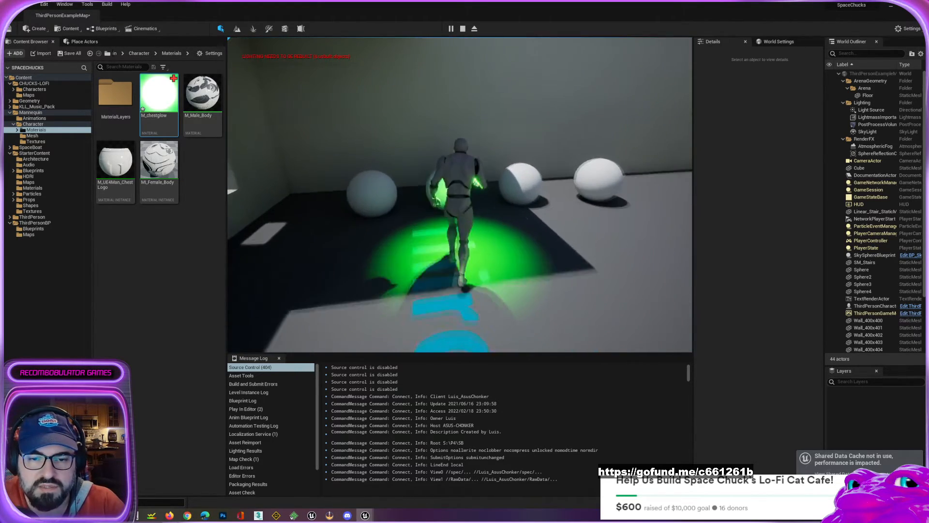
key("d")
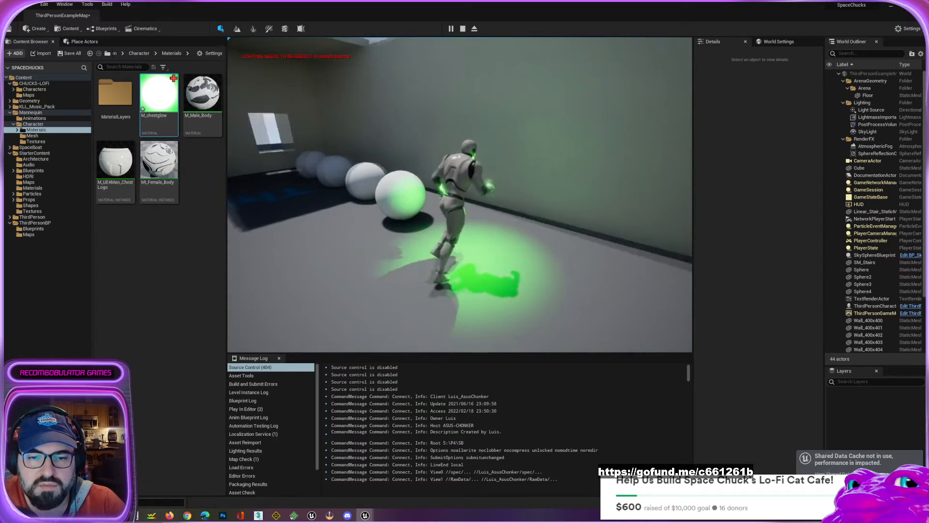
key("a")
key("w")
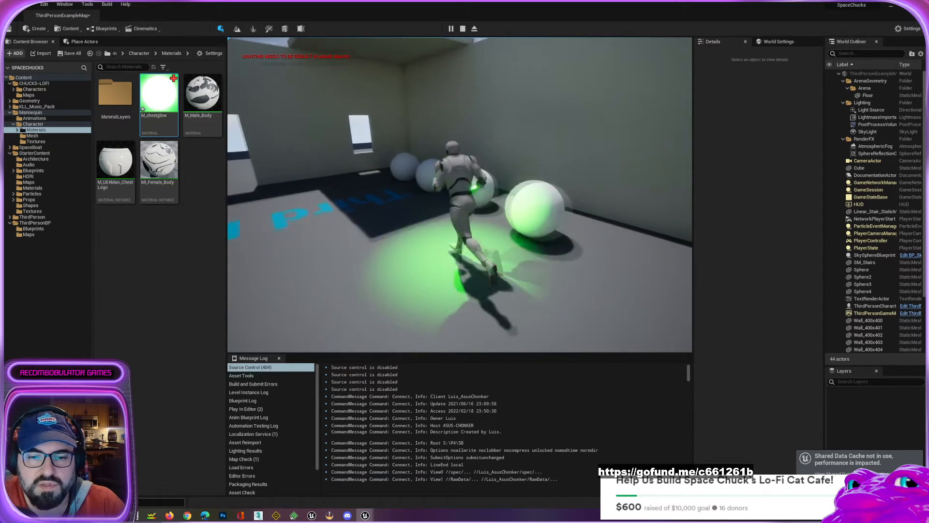
key("a")
key("s")
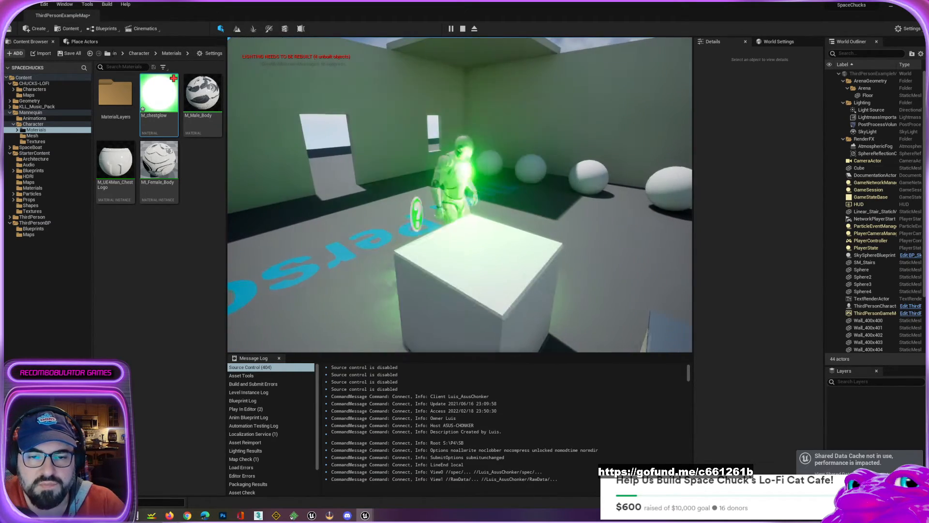
key("w")
key("s")
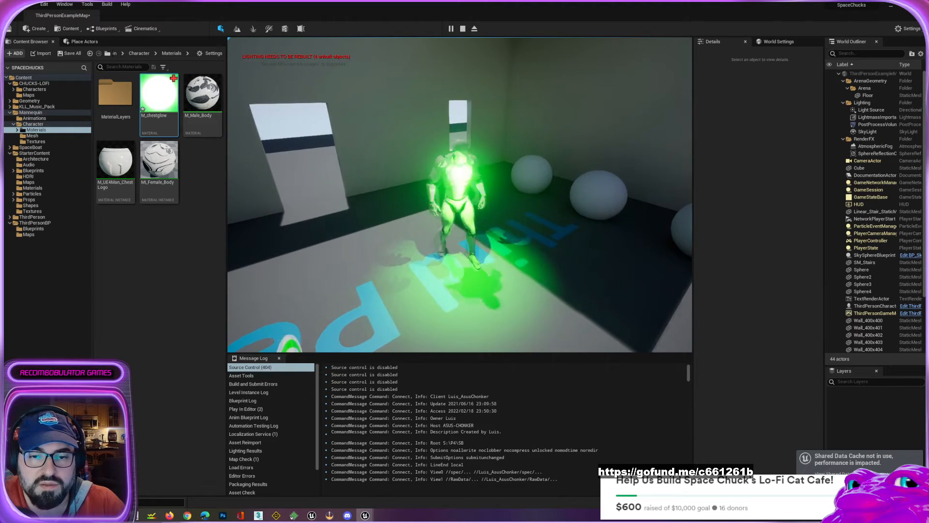
key("w")
key("d")
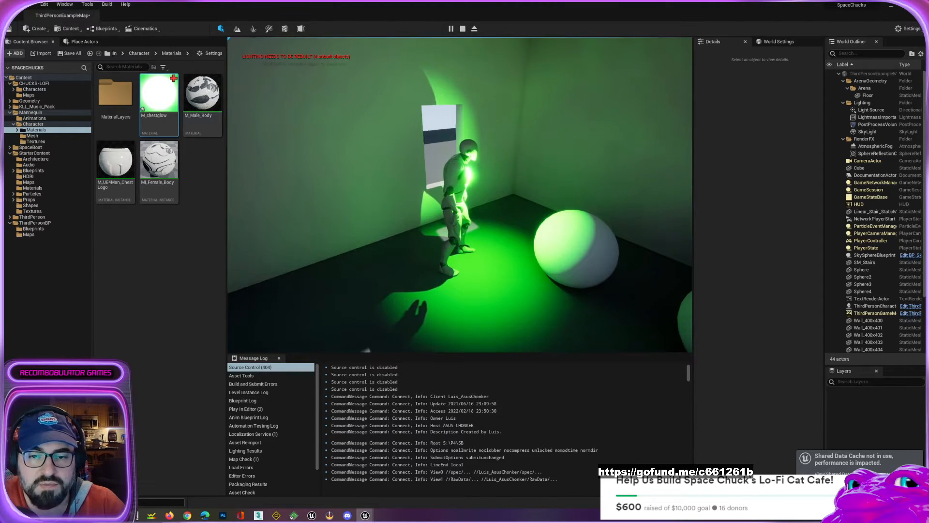
key("w")
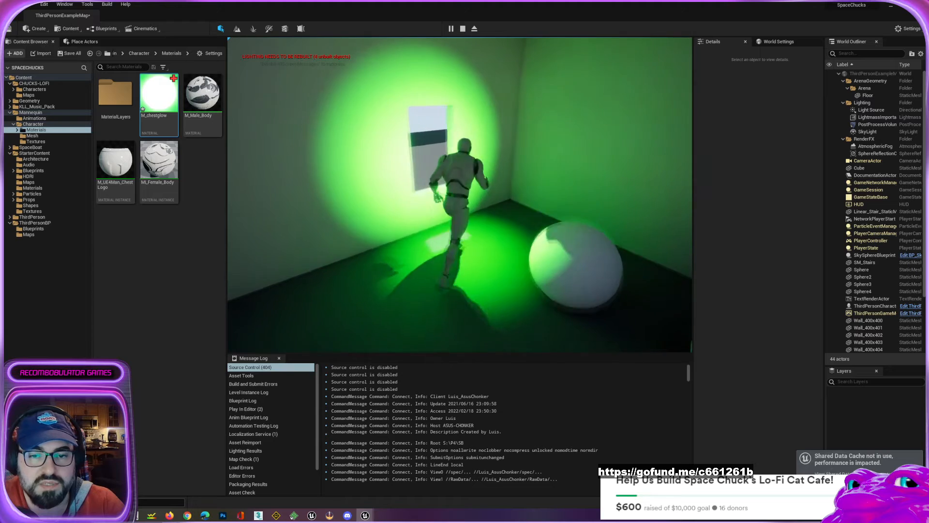
key("s")
key("s")
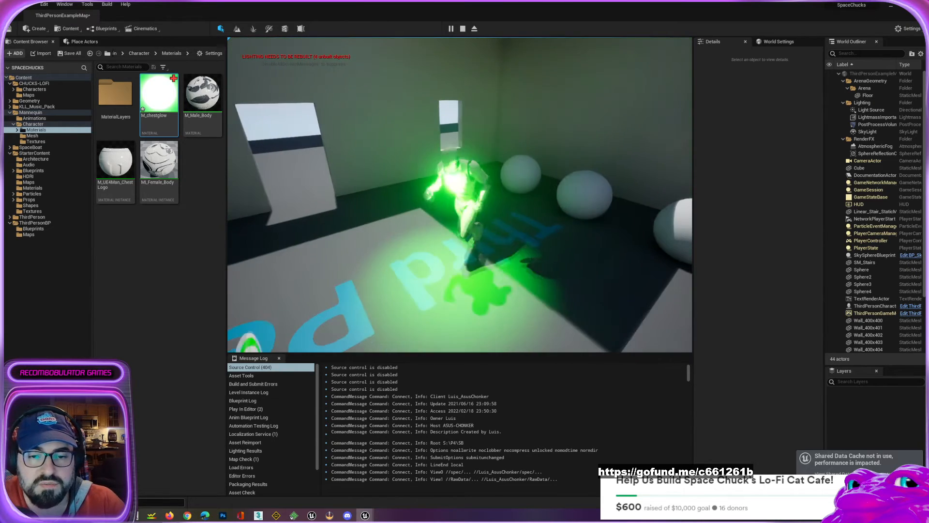
key("w")
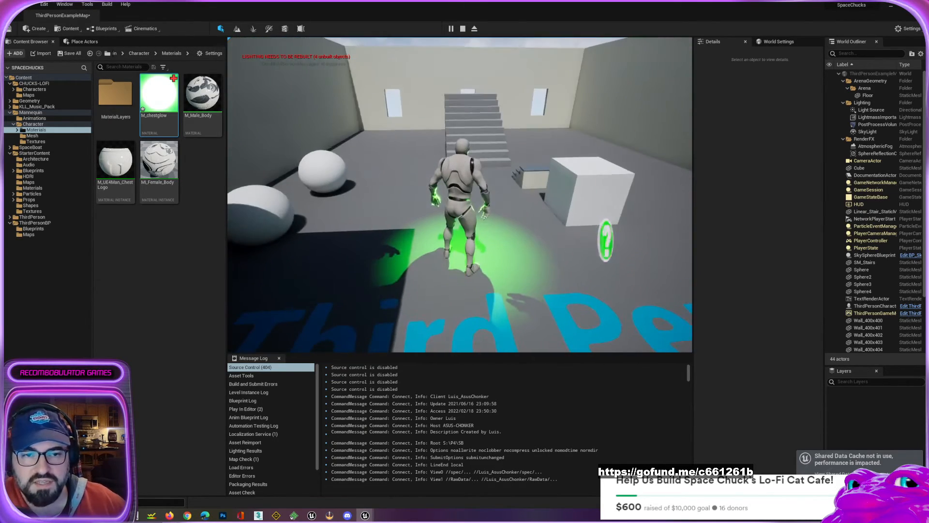
key("Escape")
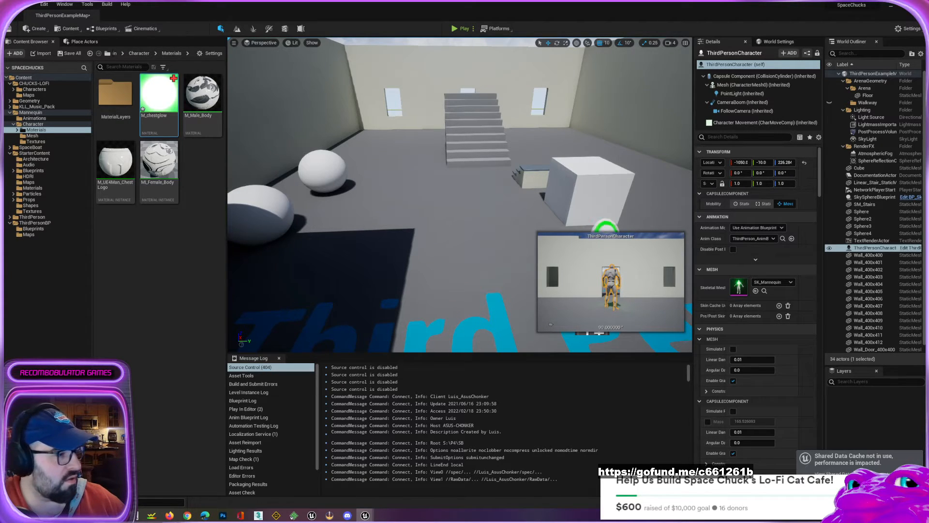
Reduce the Glow parameter's default value to about 167.7 in the M_chestglow material and save the material.
left_click_drag(0, 51, 373, 37)
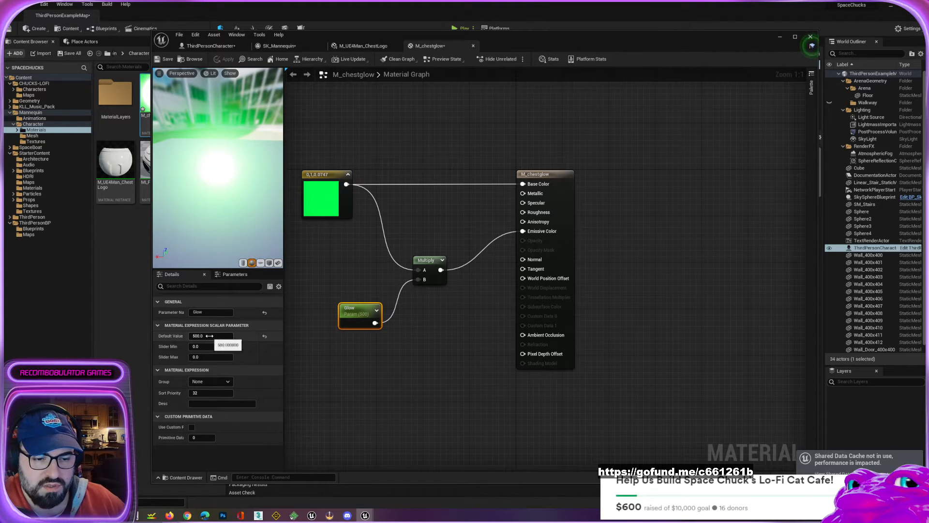
mouse_move(209, 336)
left_mouse_down()
mouse_move(175, 335)
mouse_move(194, 336)
left_mouse_up()
left_click(810, 36)
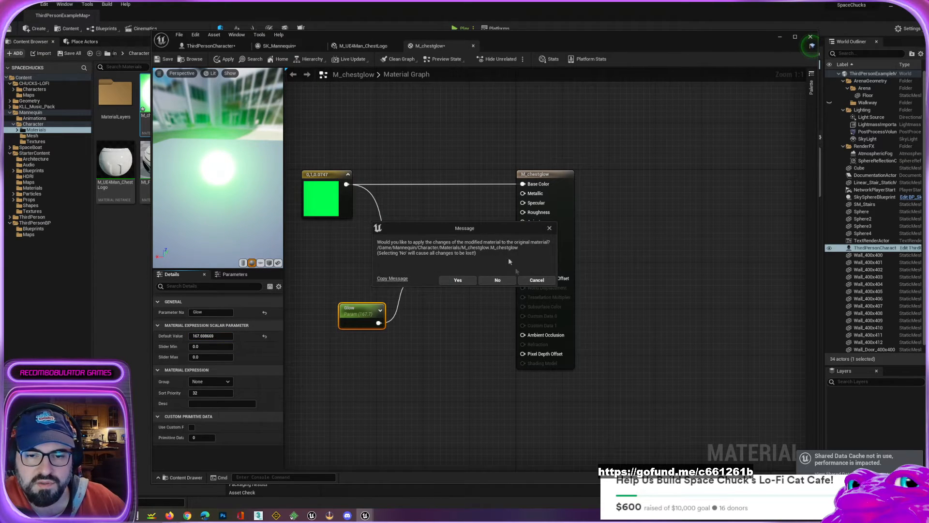
left_click(536, 279)
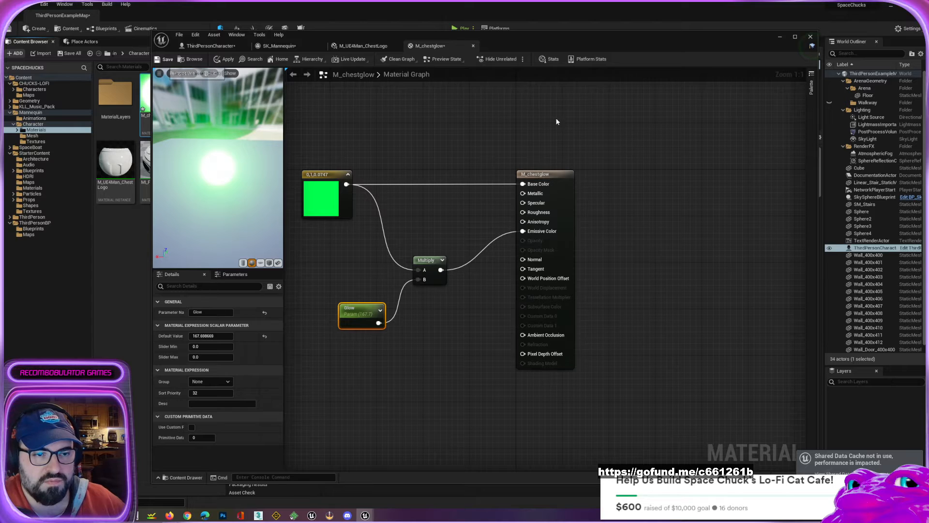
key("ctrl+s")
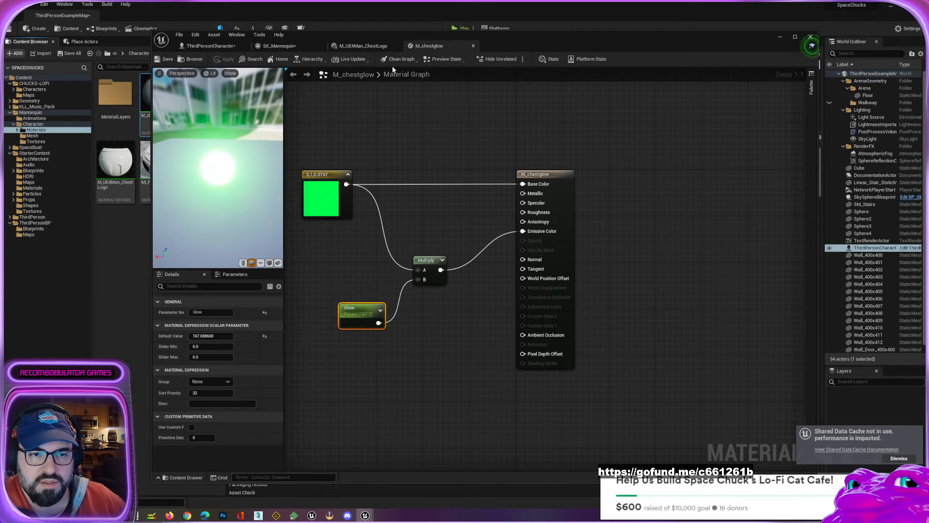
Save the SK_Mannequin skeletal mesh, checking the asset out of source control.
left_click(279, 46)
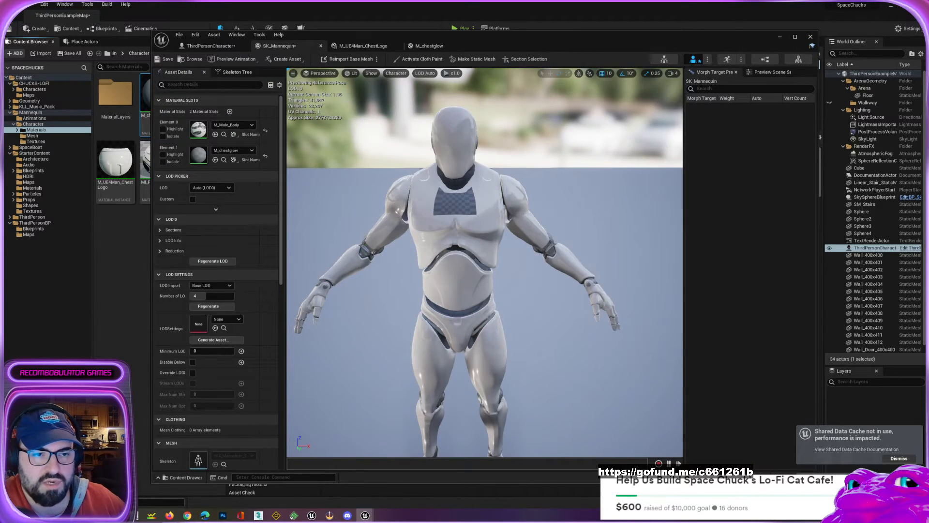
left_click(166, 60)
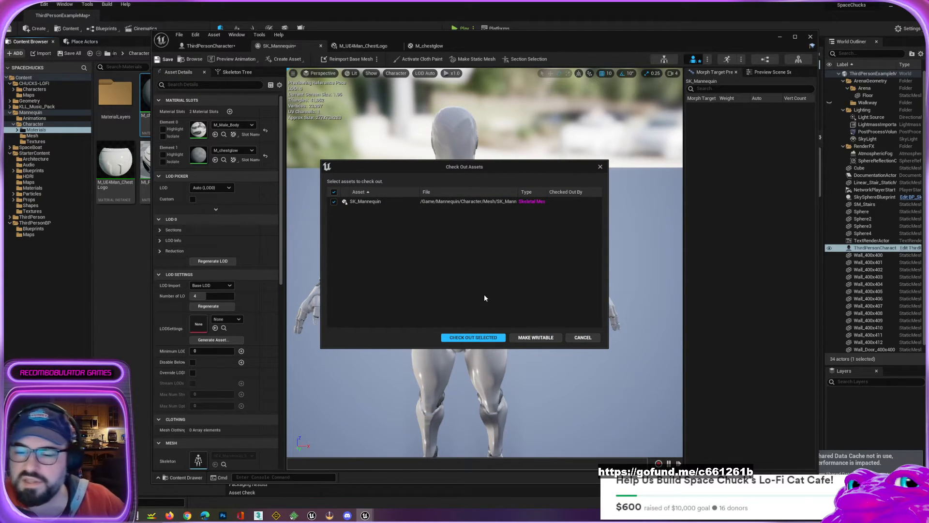
left_click(473, 337)
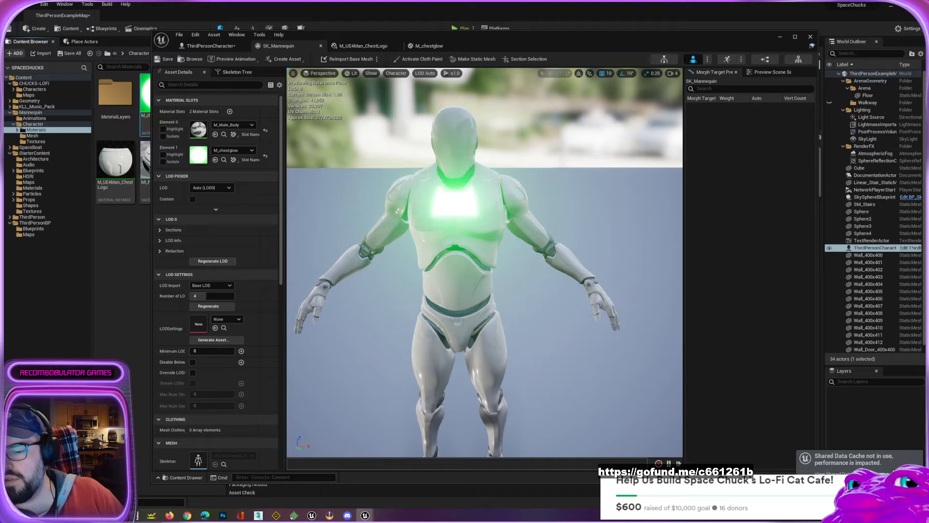
Move the skeletal mesh editor window off the level editor and examine the room's walls, stairs, spheres and cube from several angles.
left_click_drag(763, 39, 0, 36)
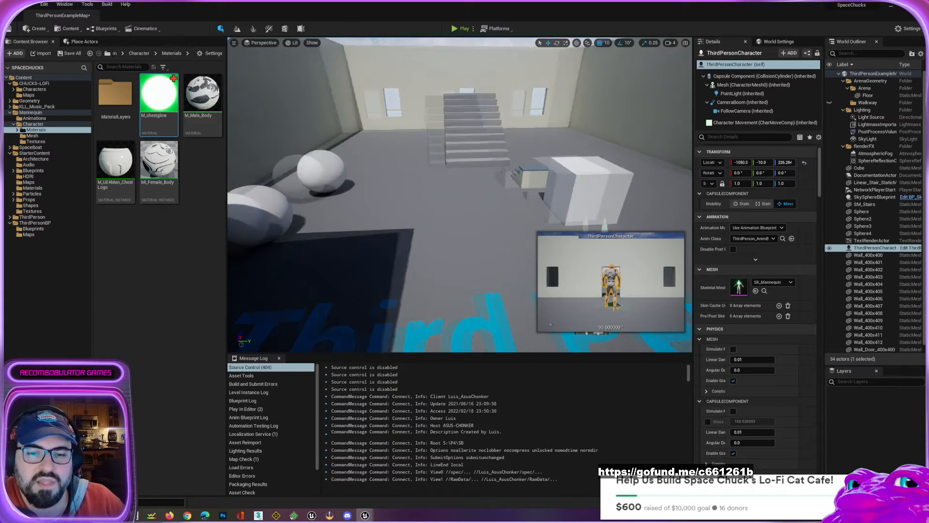
right_click_drag(381, 208, 411, 206)
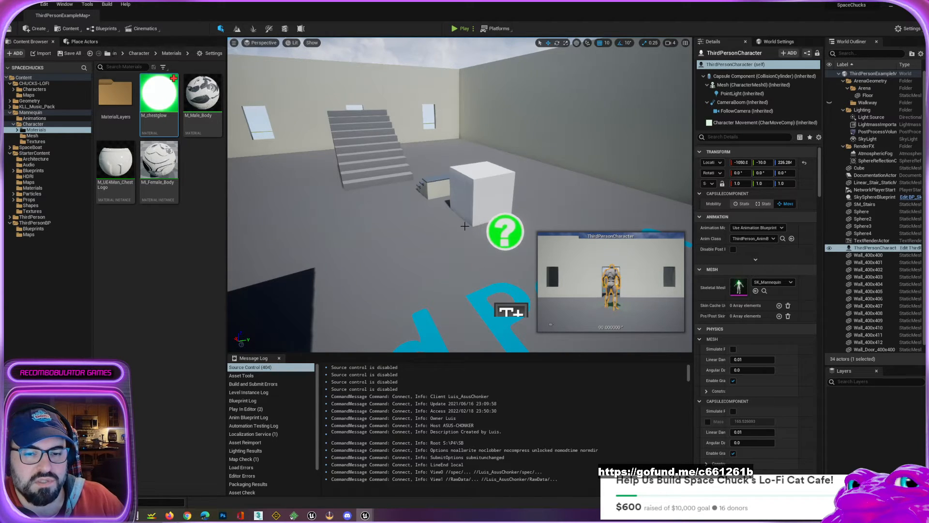
right_click_drag(506, 233, 458, 225)
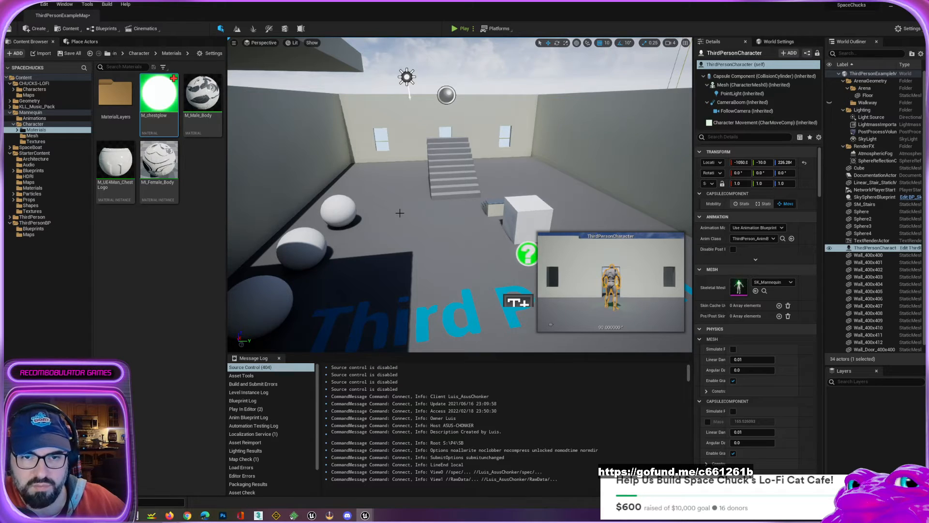
right_click_drag(428, 240, 489, 254)
key("s")
key("w")
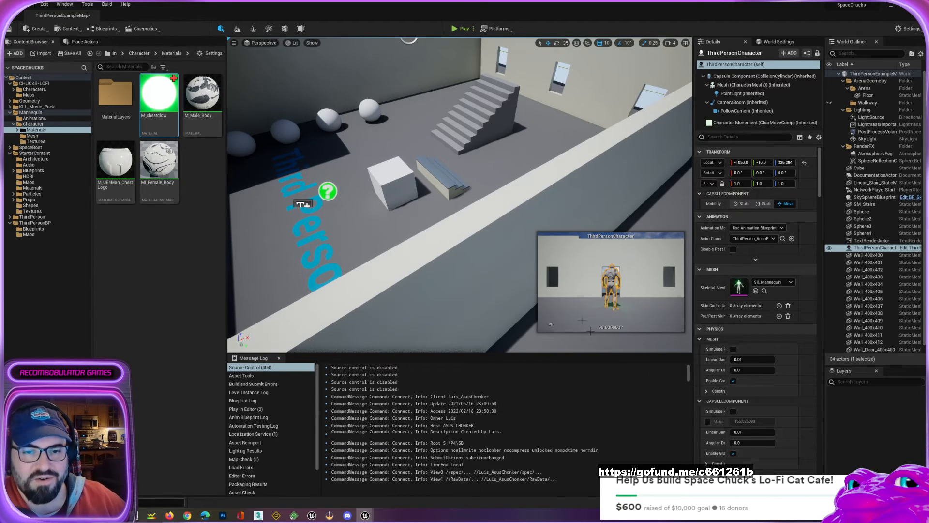
scroll(558, 210, "down", 4)
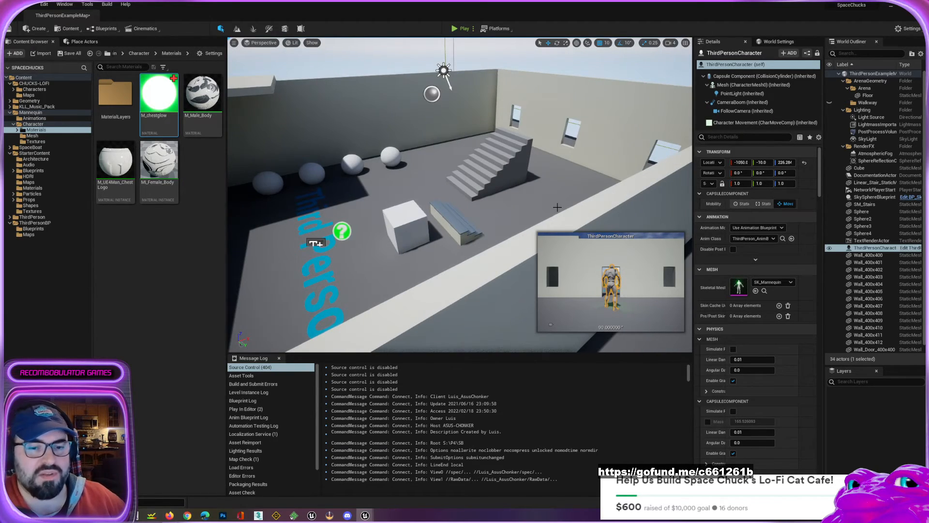
mouse_move(454, 183)
right_mouse_down()
mouse_move(484, 198)
mouse_move(510, 229)
mouse_move(486, 201)
mouse_move(469, 198)
mouse_move(457, 196)
mouse_move(467, 213)
mouse_move(432, 215)
mouse_move(426, 186)
mouse_move(448, 181)
right_mouse_up()
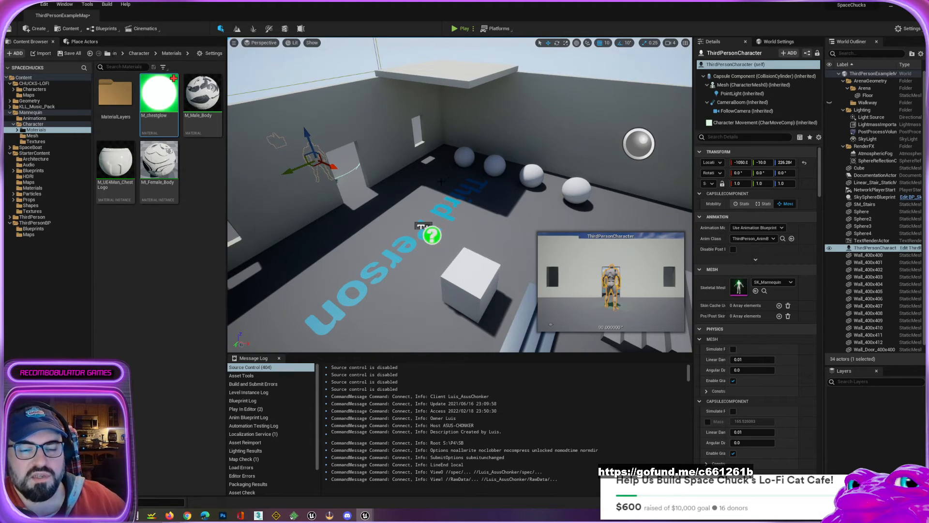
Start a lighting build for the whole ThirdPersonExampleMap level.
right_click_drag(433, 187, 531, 222)
key("s")
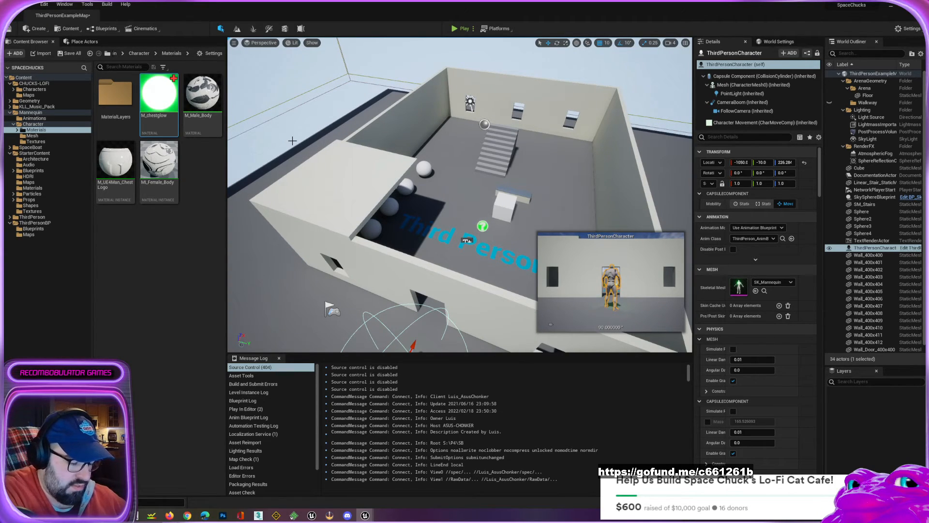
key("ctrl+shift+semicolon")
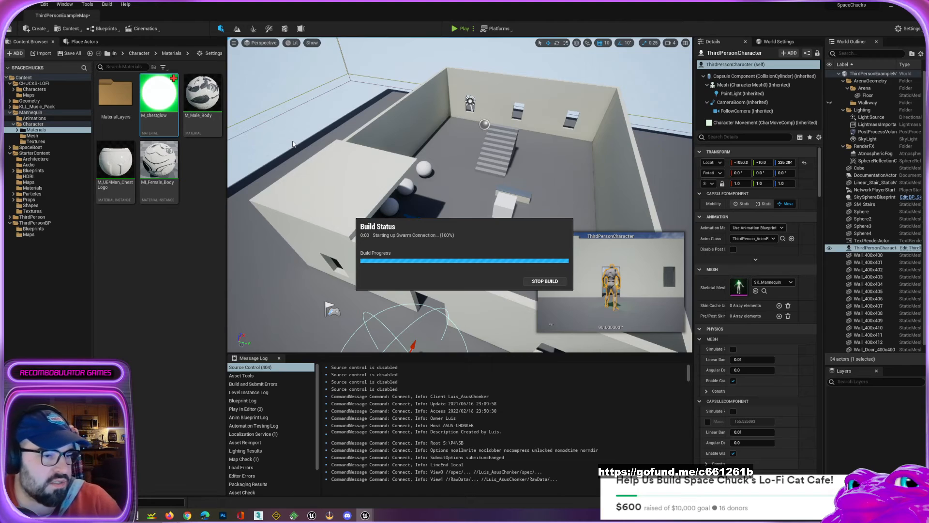